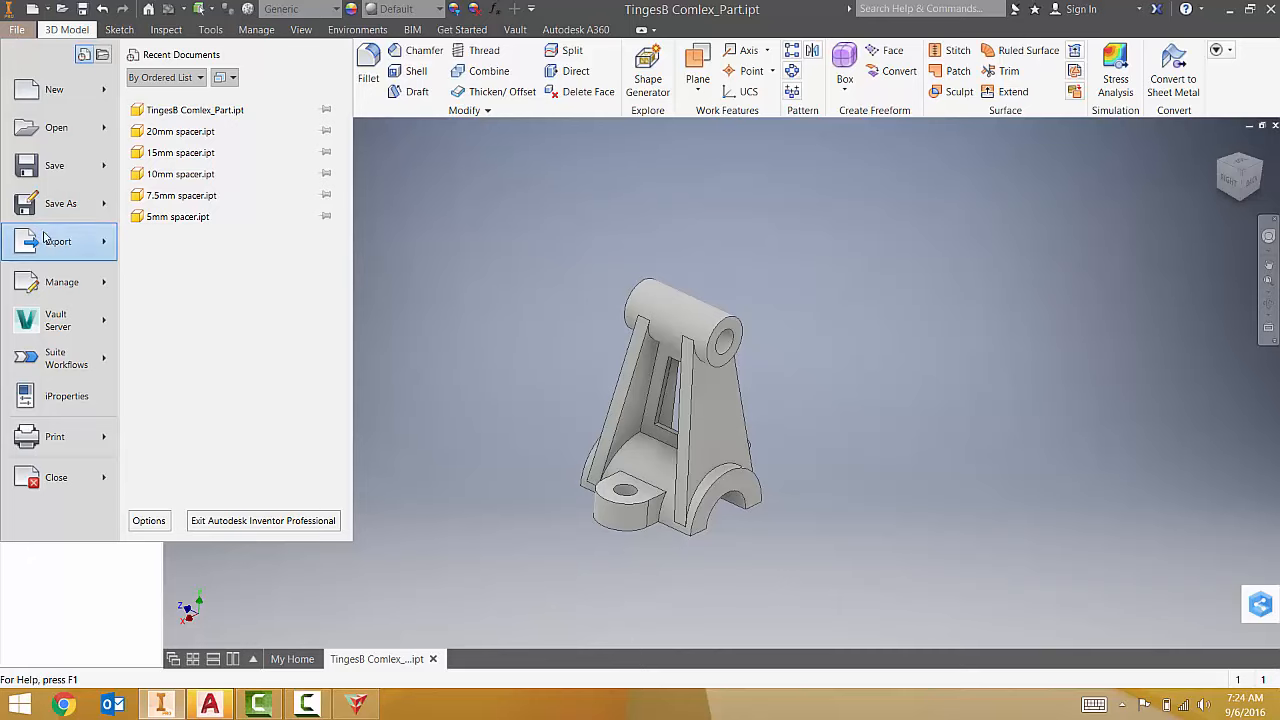
Step: Start exporting the part to a CAD format with STL Files (*.stl) as the file type
mouse_move(53, 248)
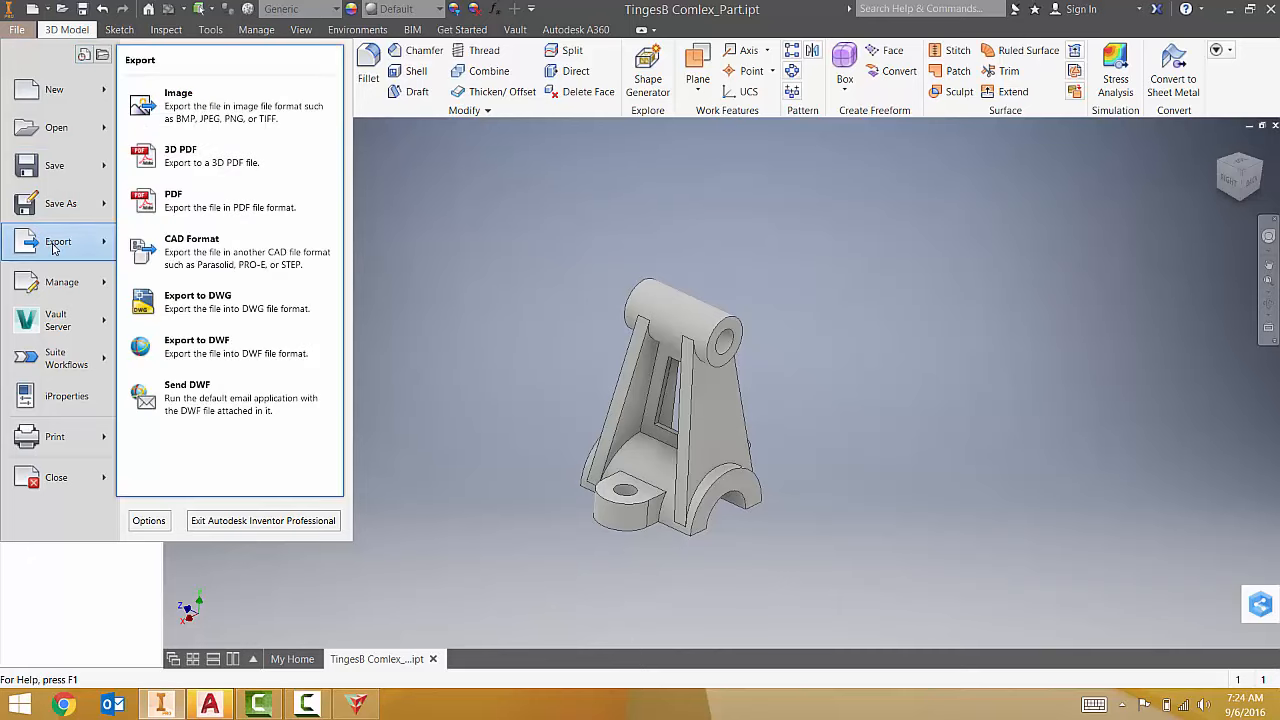
click(214, 262)
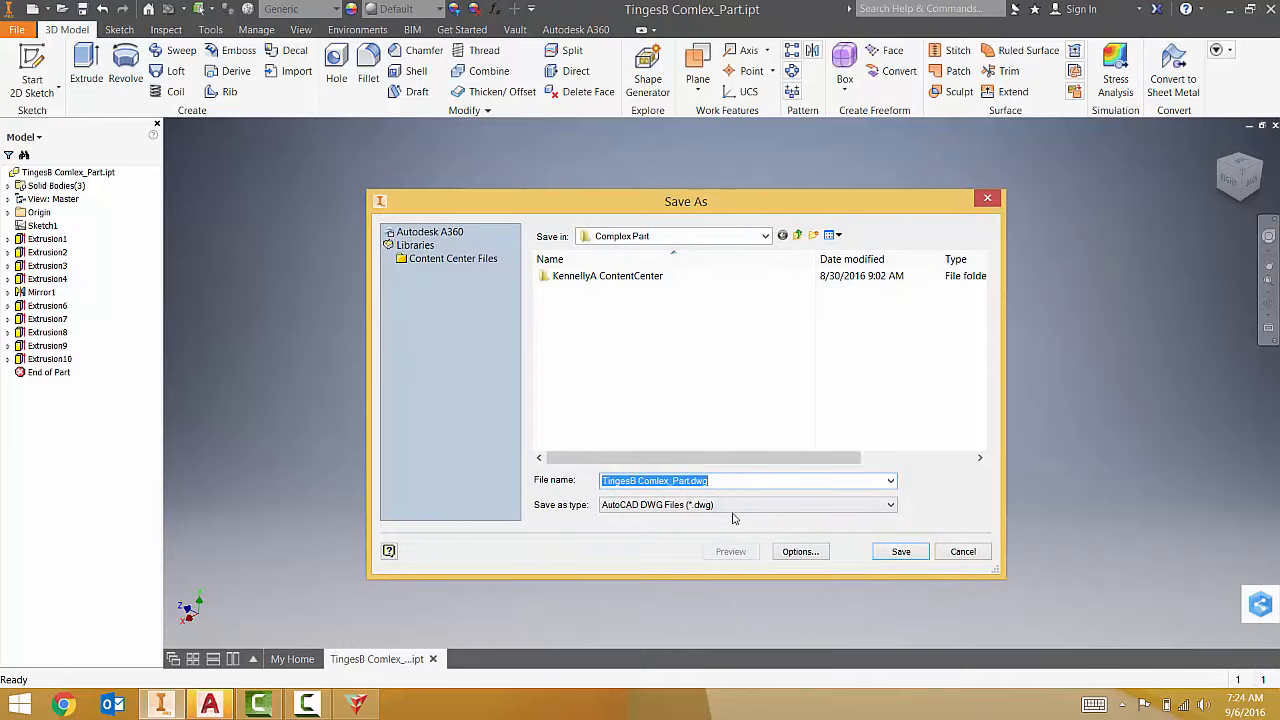
click(710, 509)
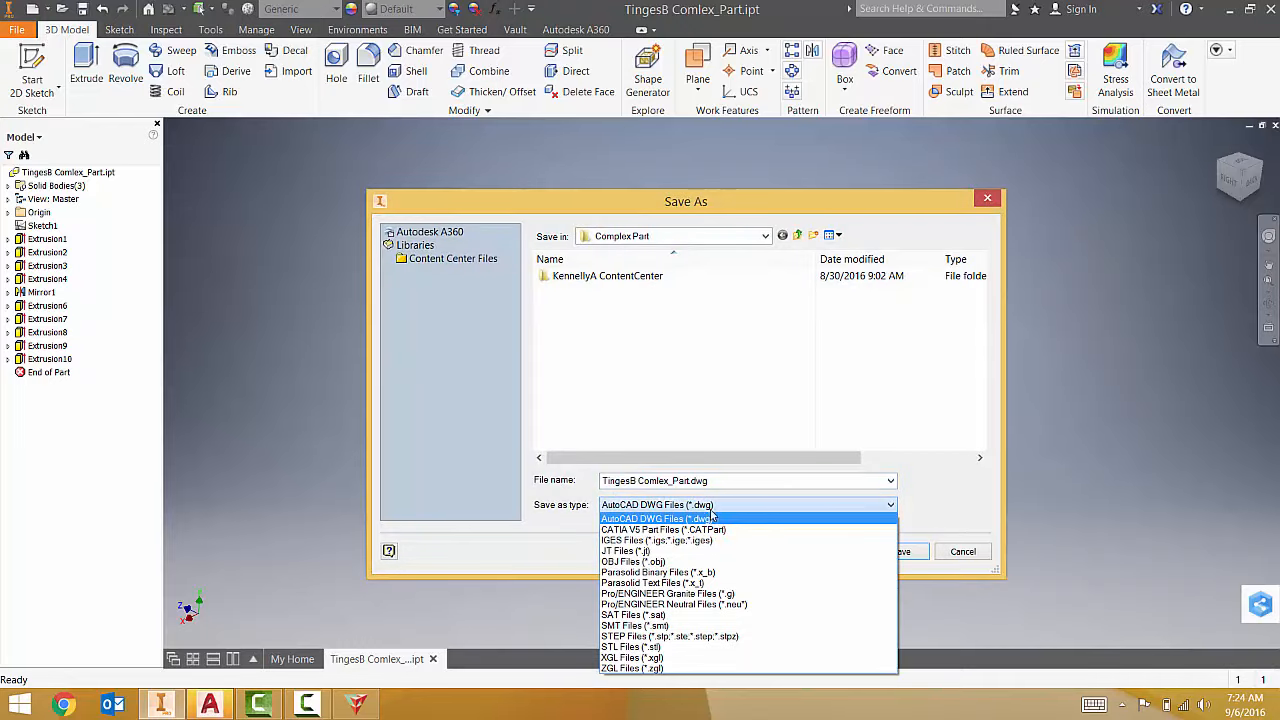
click(633, 647)
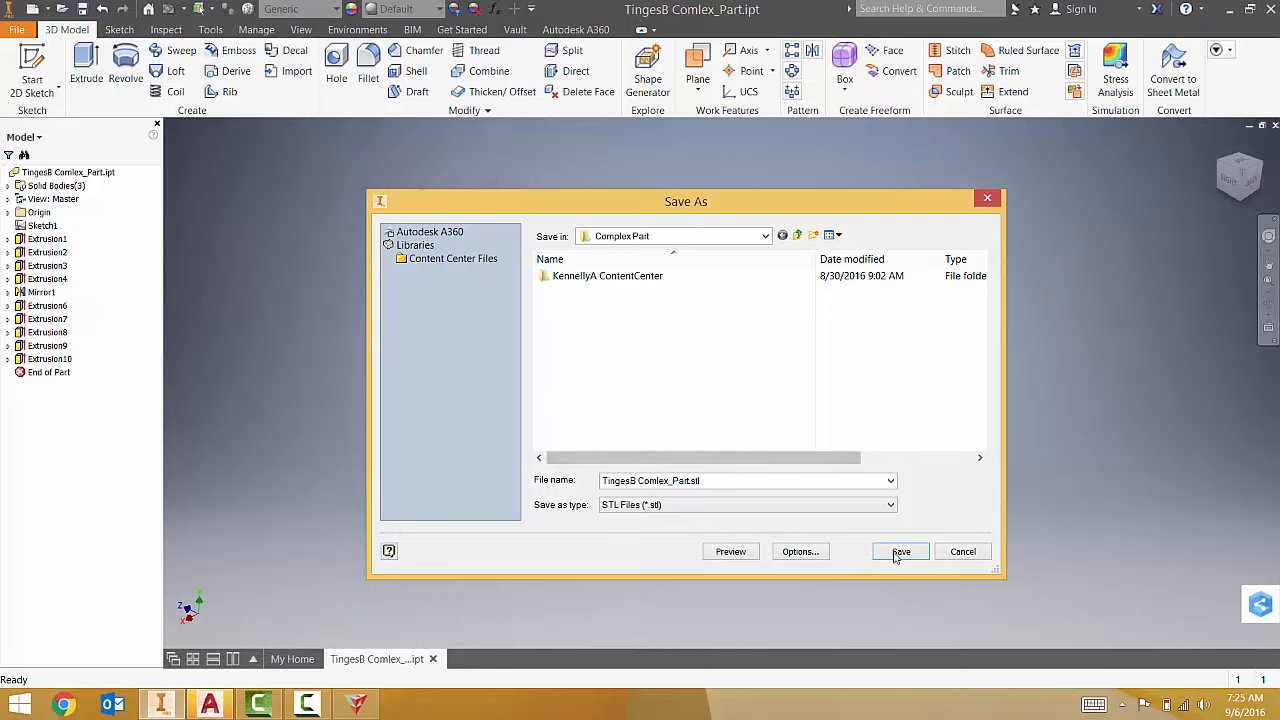
Step: Set the STL export units to inch in the save options and accept them
click(800, 552)
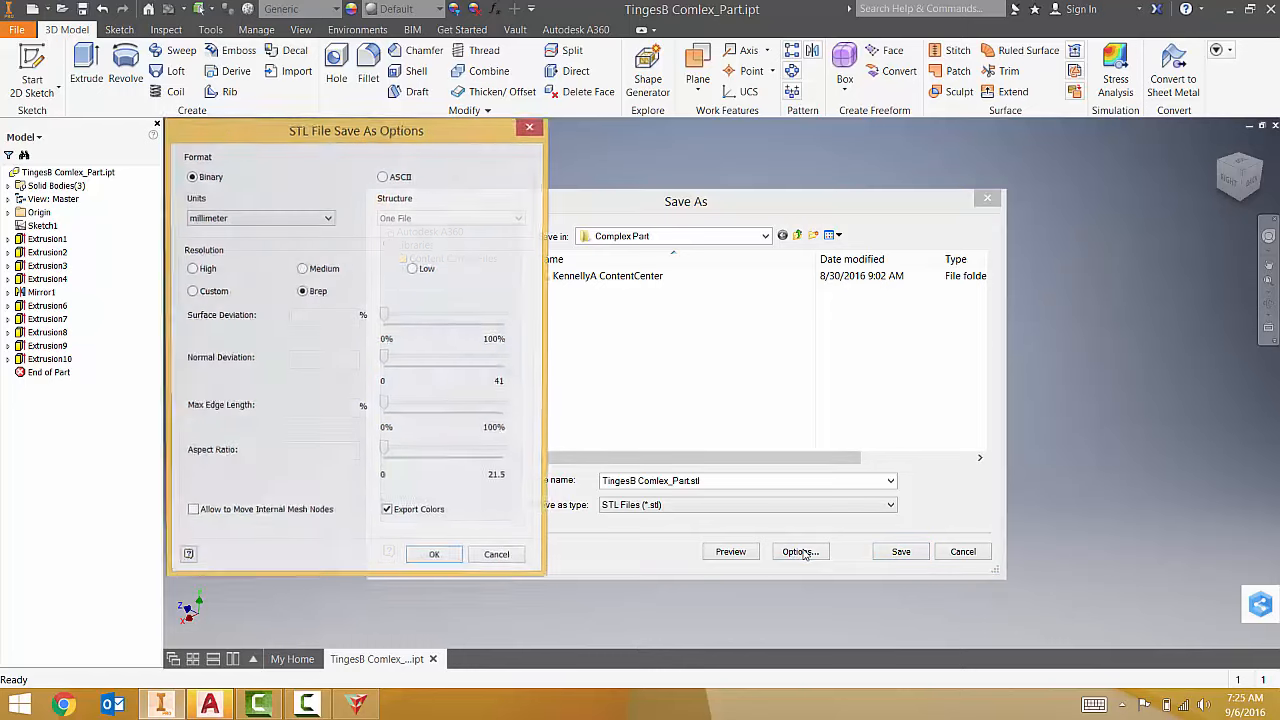
click(325, 218)
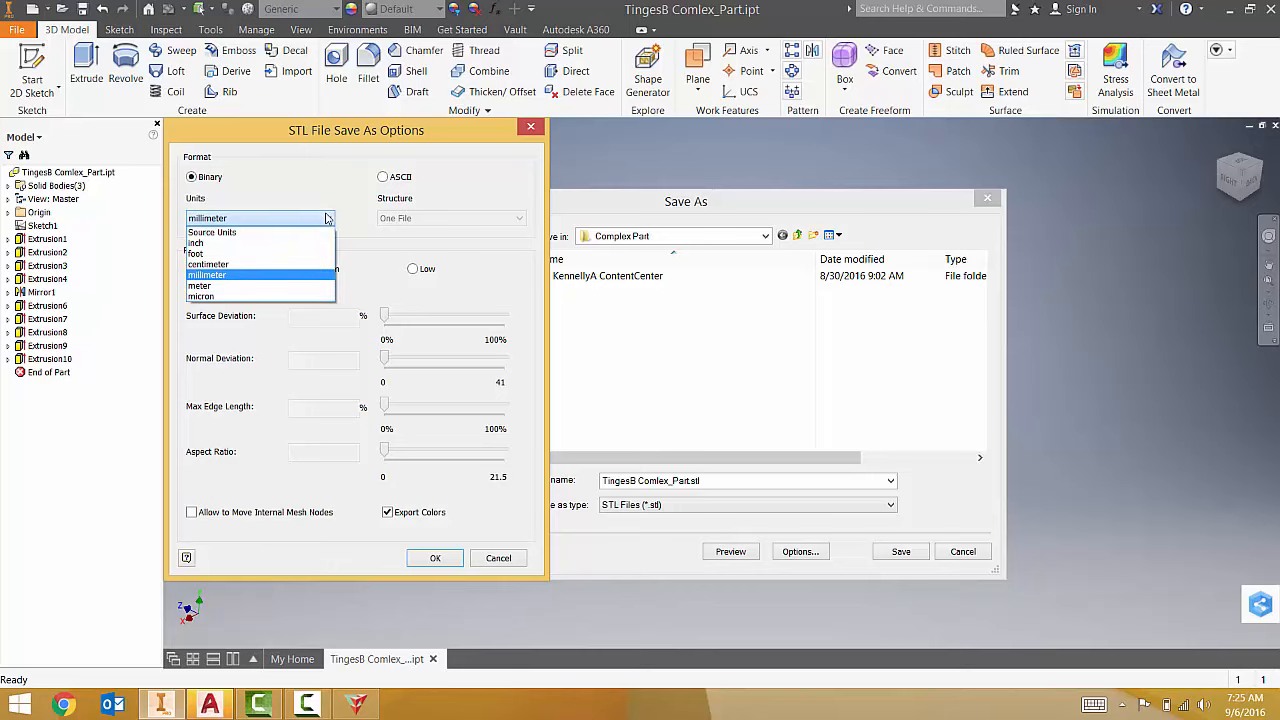
click(214, 244)
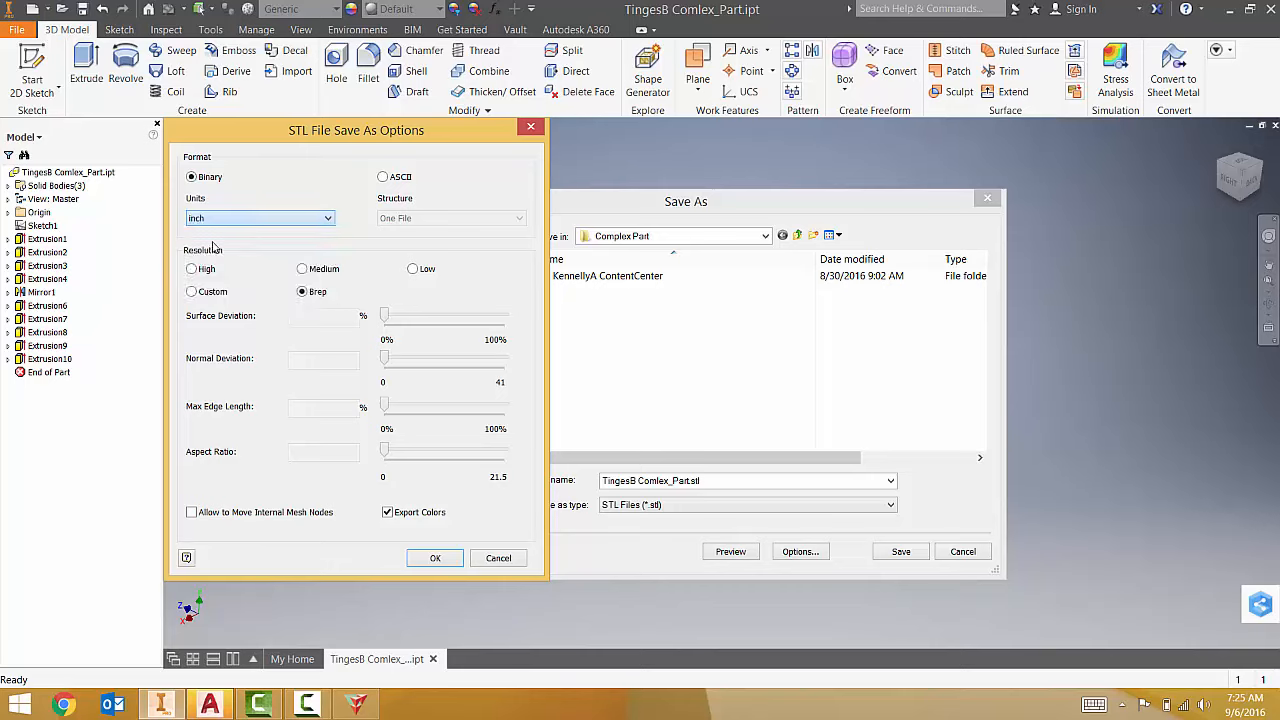
click(238, 224)
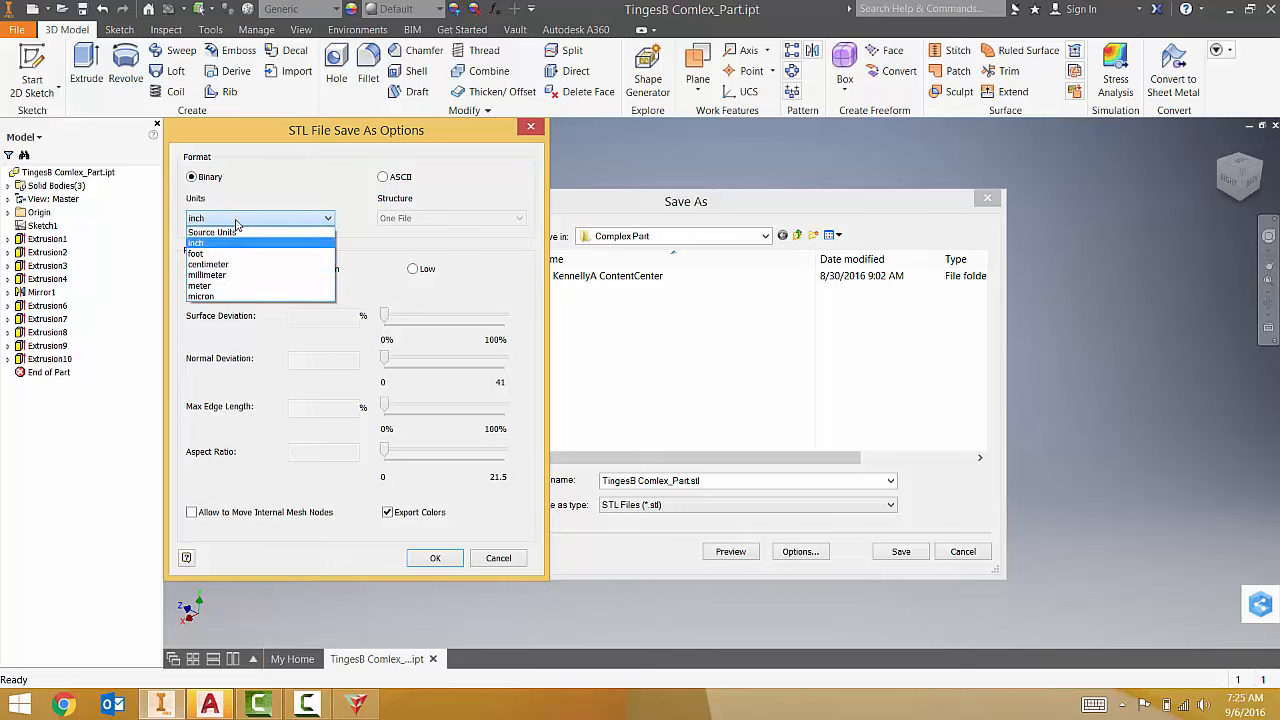
click(236, 224)
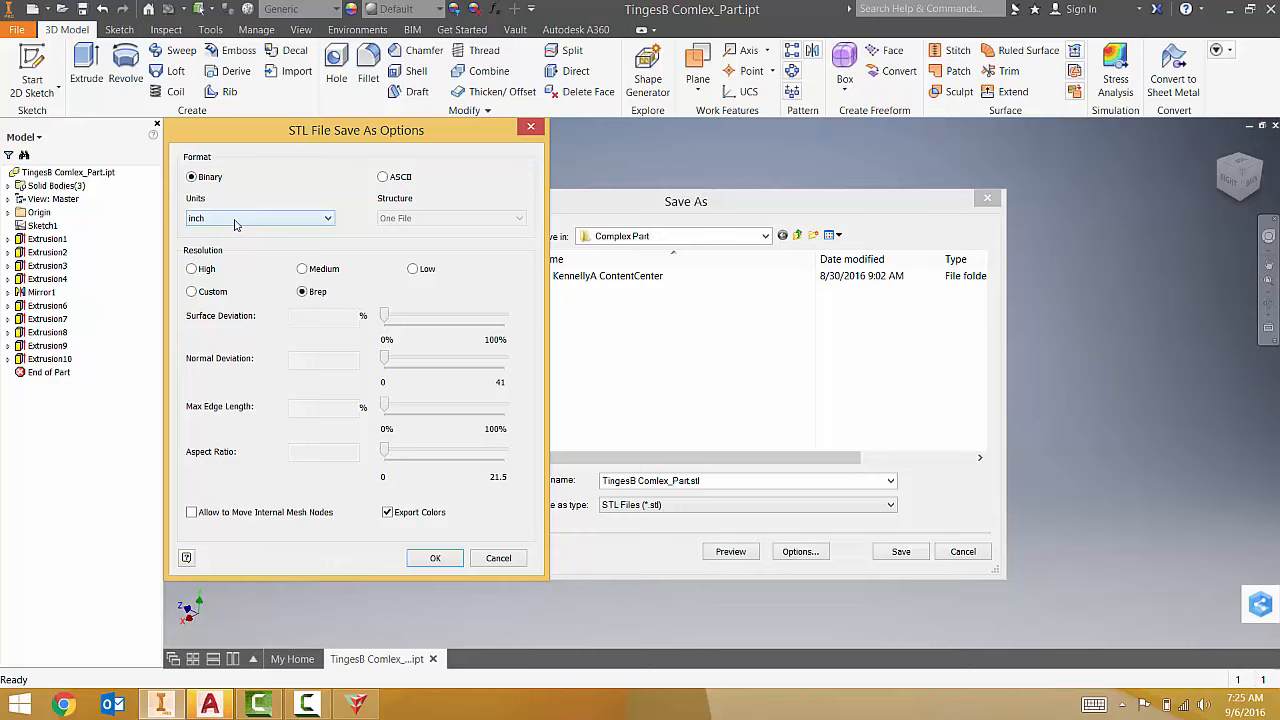
click(437, 558)
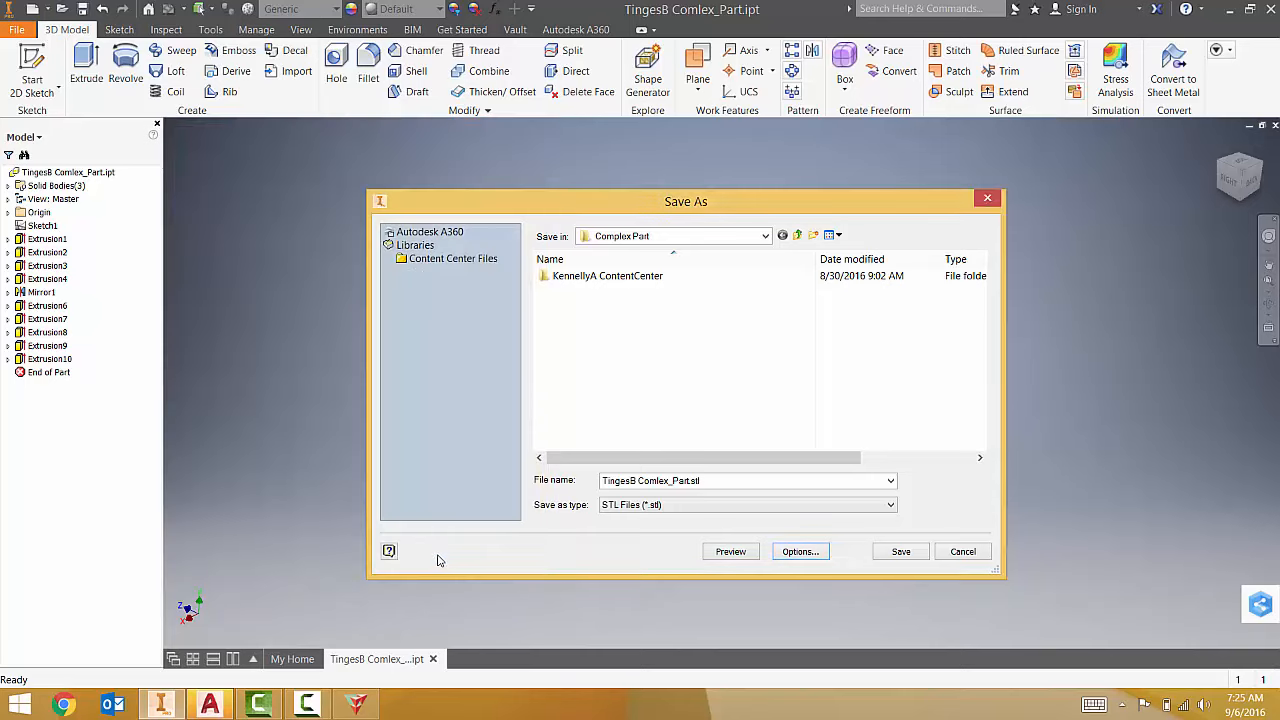
Step: Choose the Desktop as the destination folder and save the STL file there
click(766, 238)
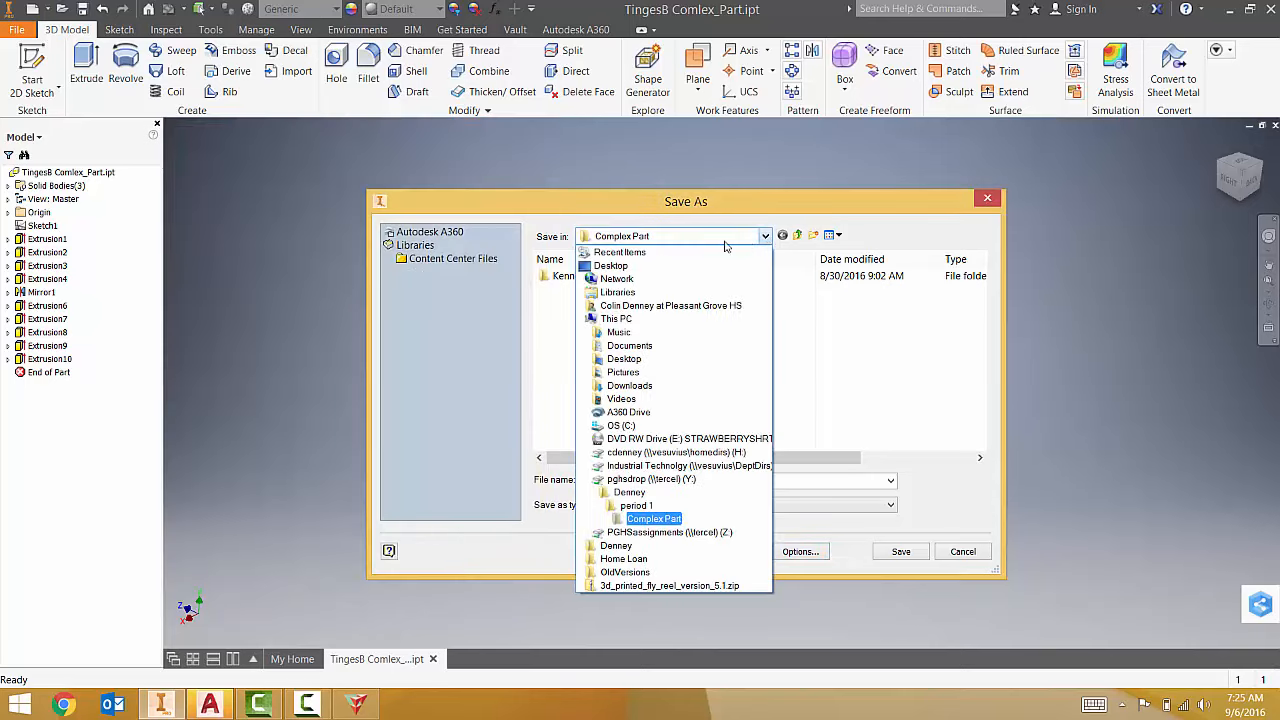
click(613, 268)
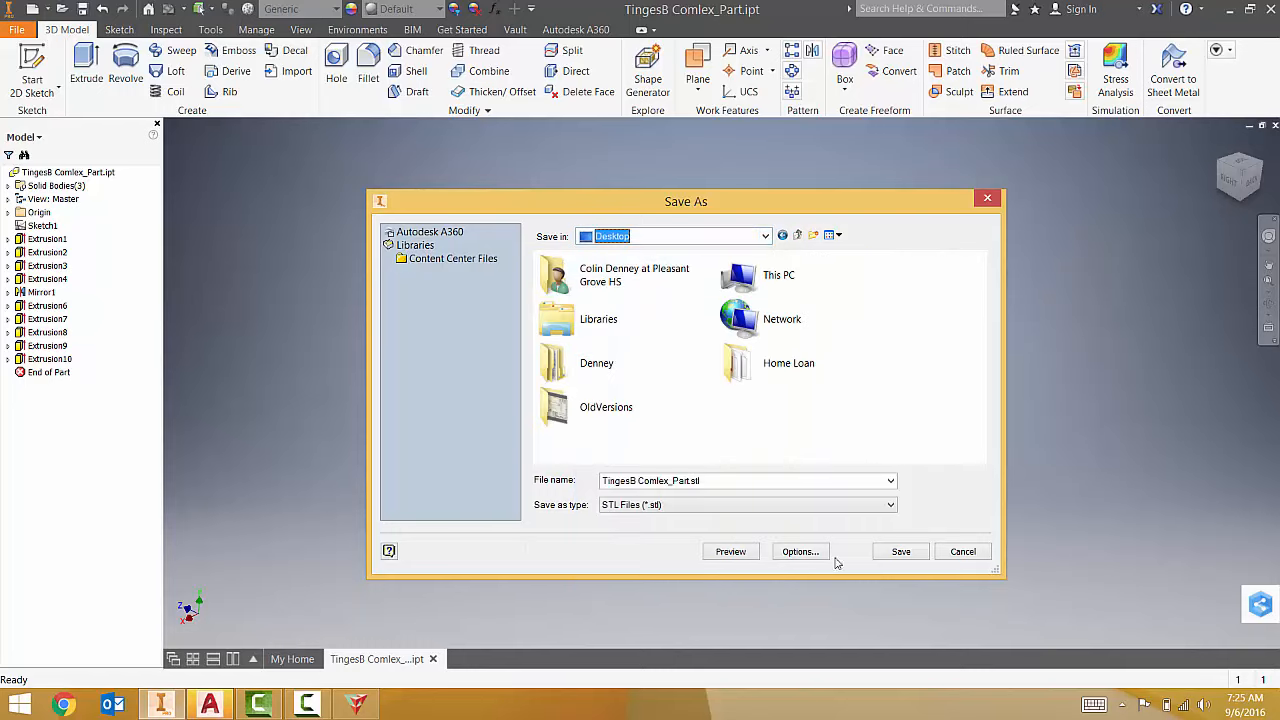
click(902, 552)
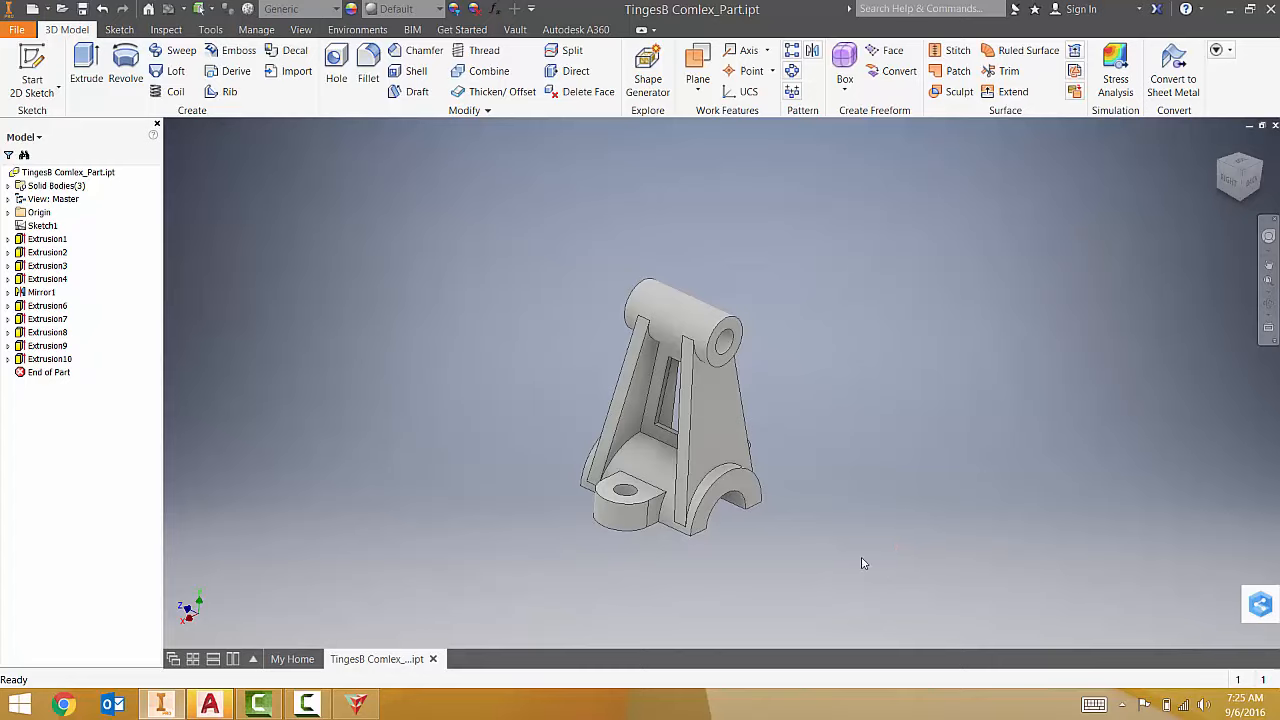
Step: Move the 123D Make shortcut to the middle of the desktop and switch to the running Autodesk 123D Make
mouse_move(361, 706)
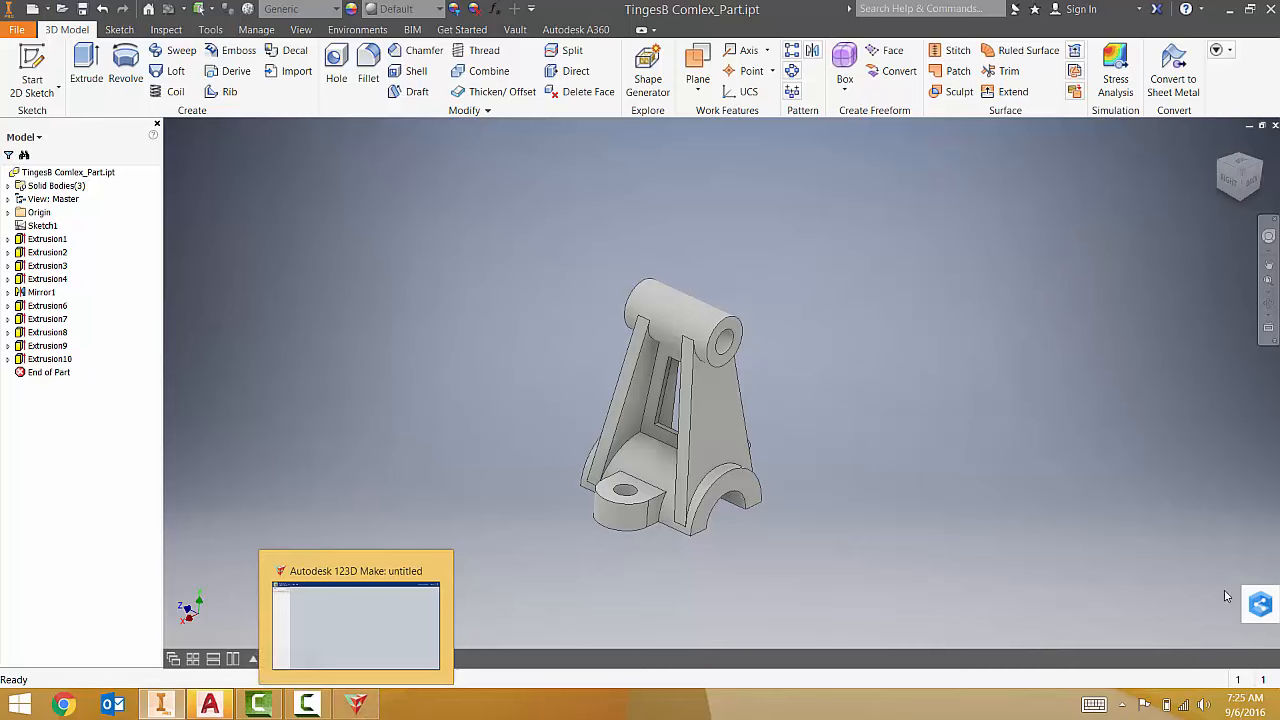
click(1277, 708)
drag(94, 470, 657, 390)
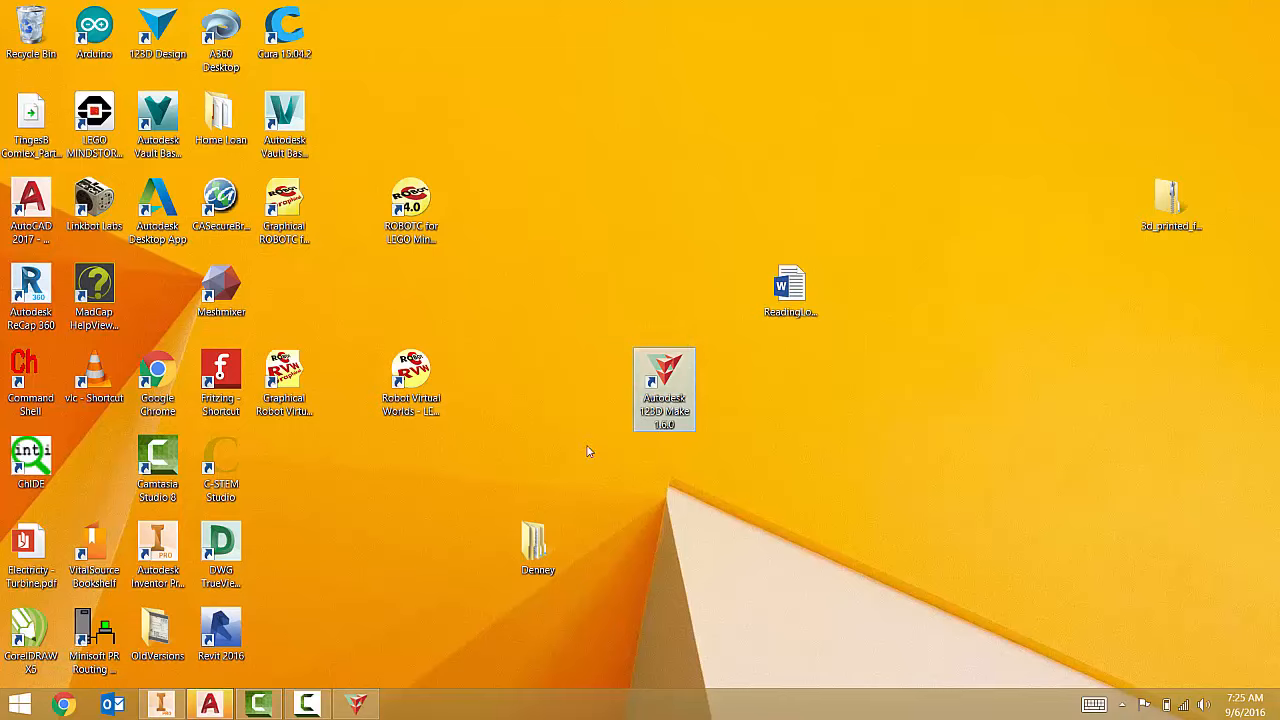
click(357, 704)
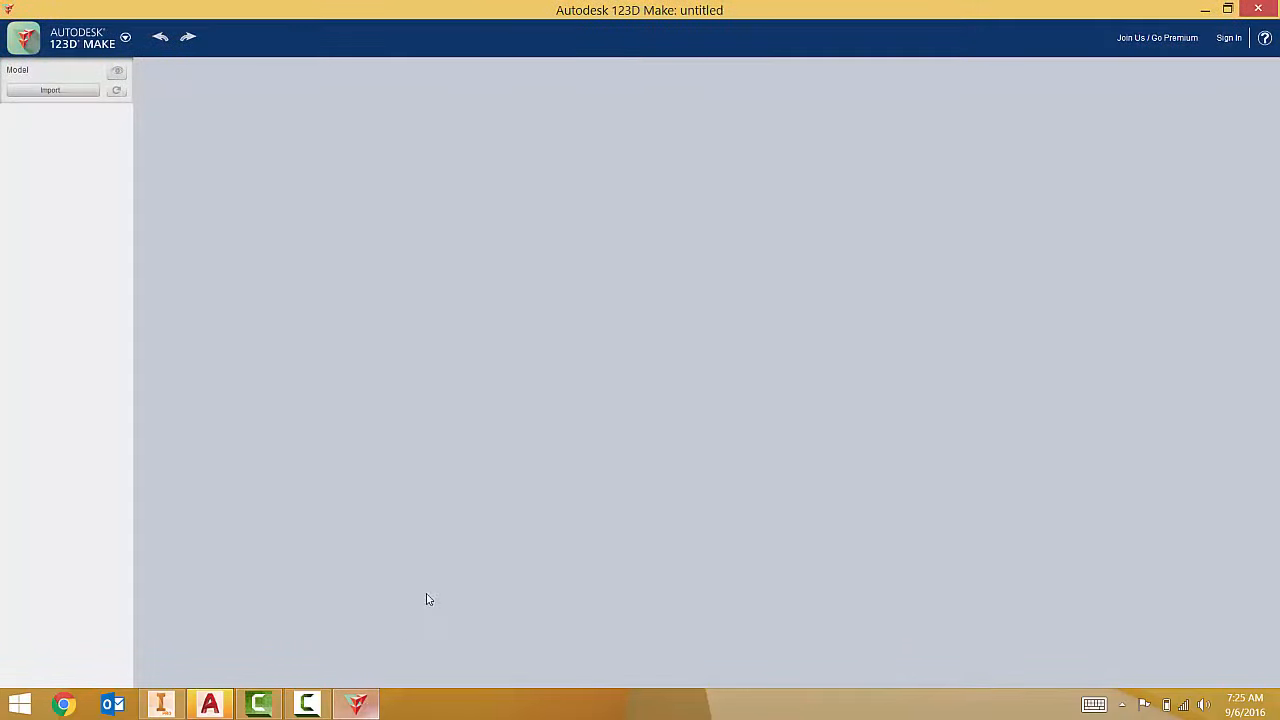
Step: Import the exported STL part file from the Desktop
click(64, 91)
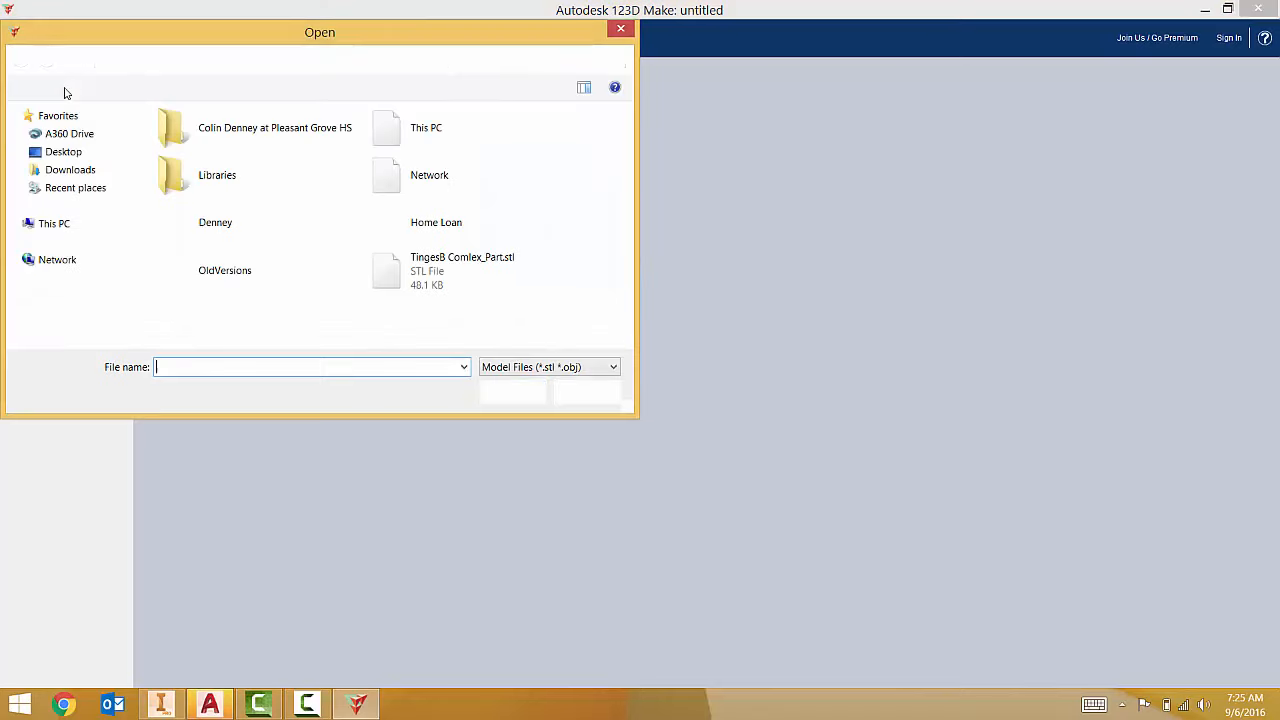
click(58, 153)
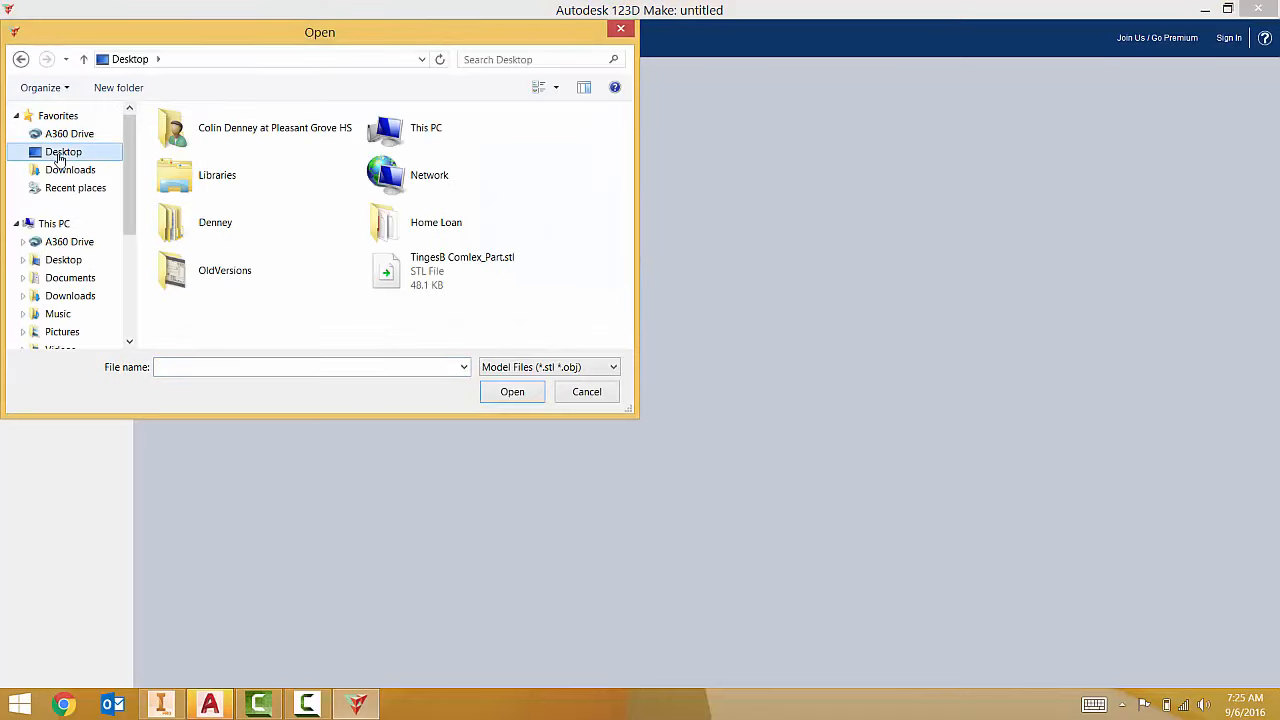
click(421, 280)
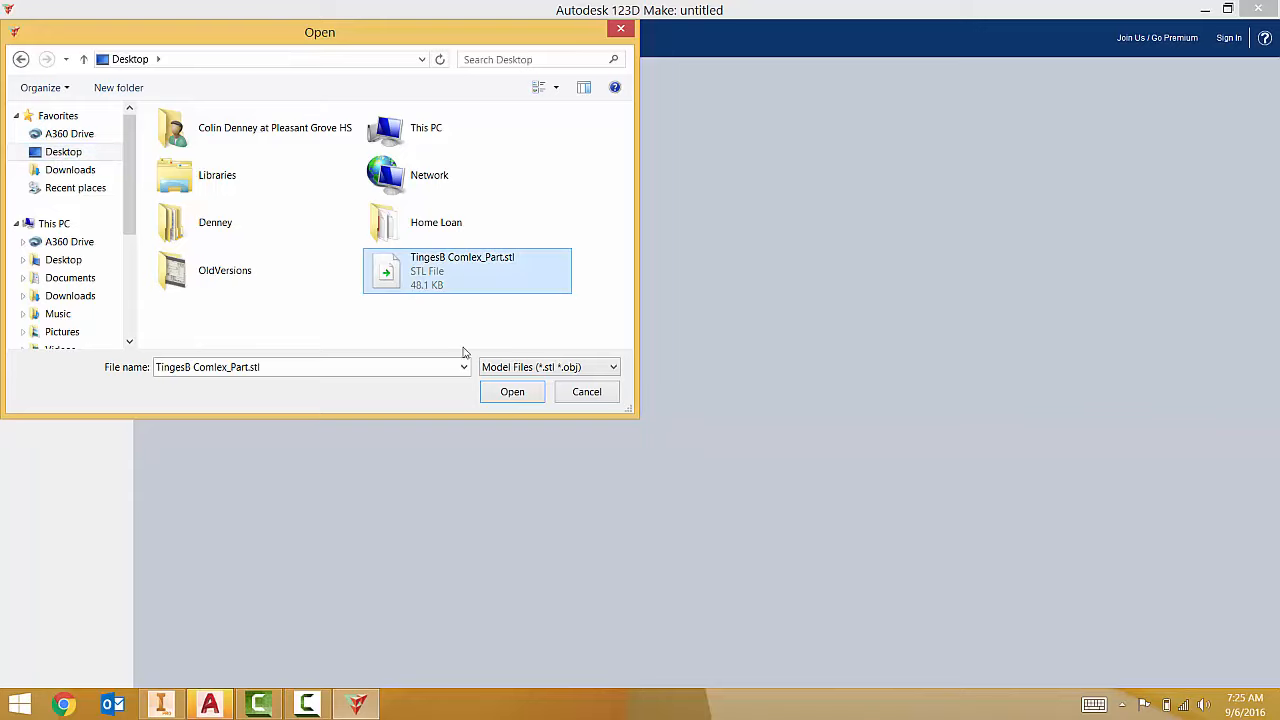
click(513, 392)
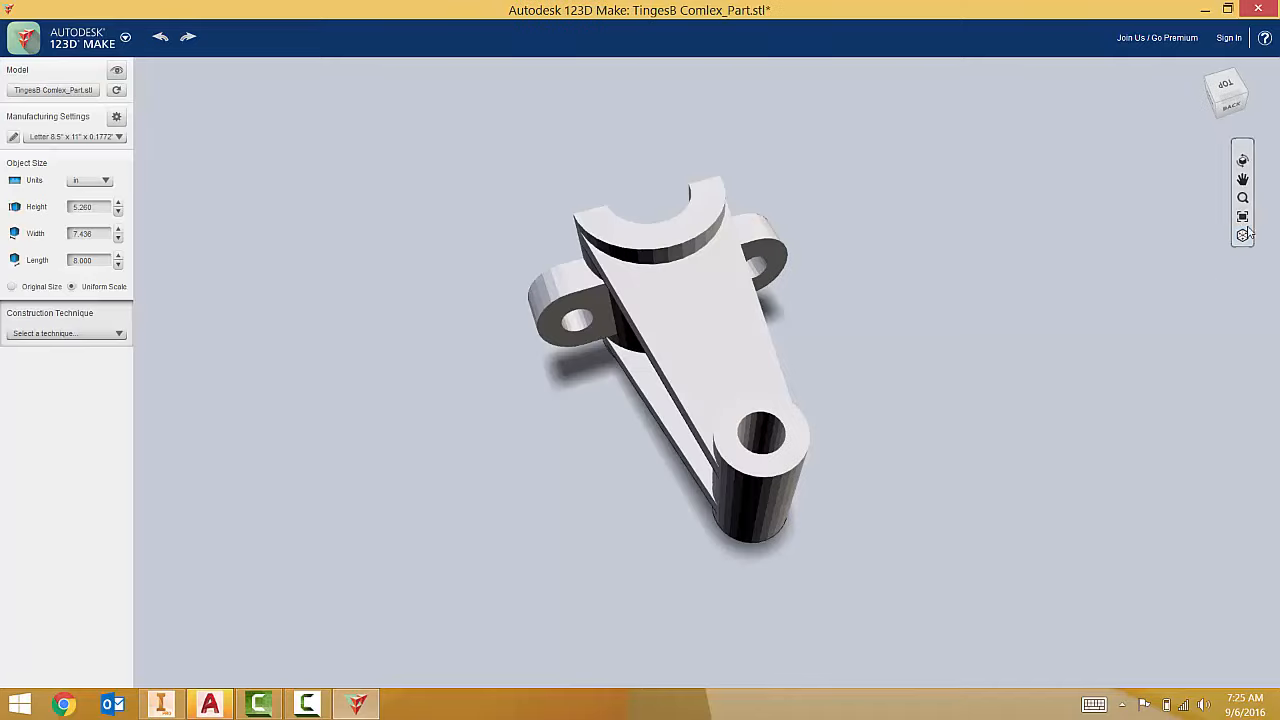
Step: Set the material thickness to .125 in in the manufacturing settings
click(1243, 161)
drag(908, 437, 834, 171)
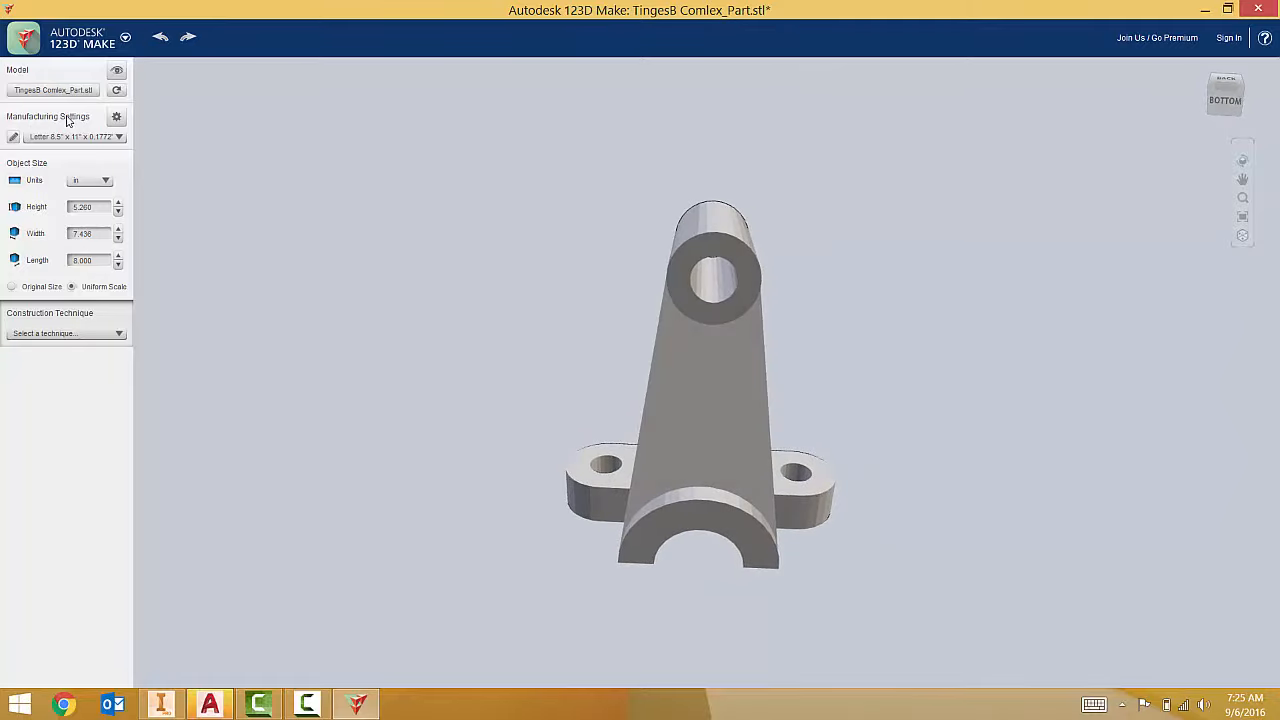
click(116, 117)
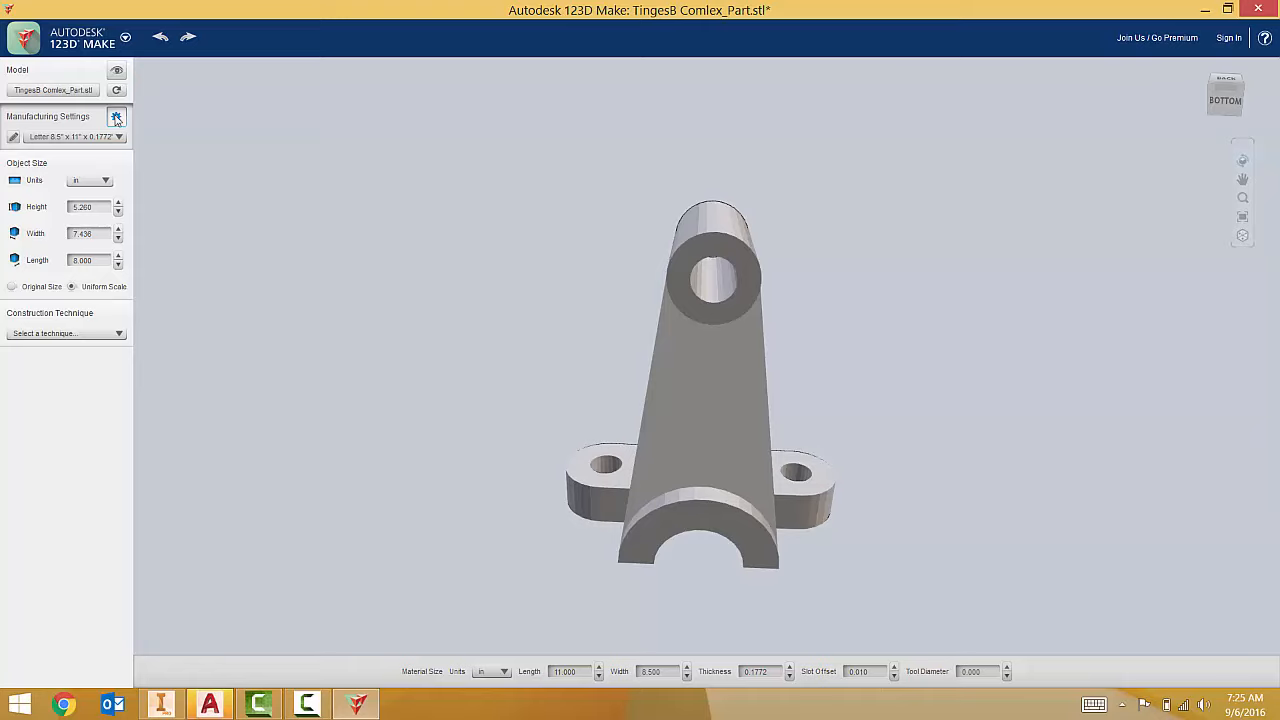
click(555, 671)
click(646, 672)
click(552, 673)
click(759, 670)
double_click(772, 671)
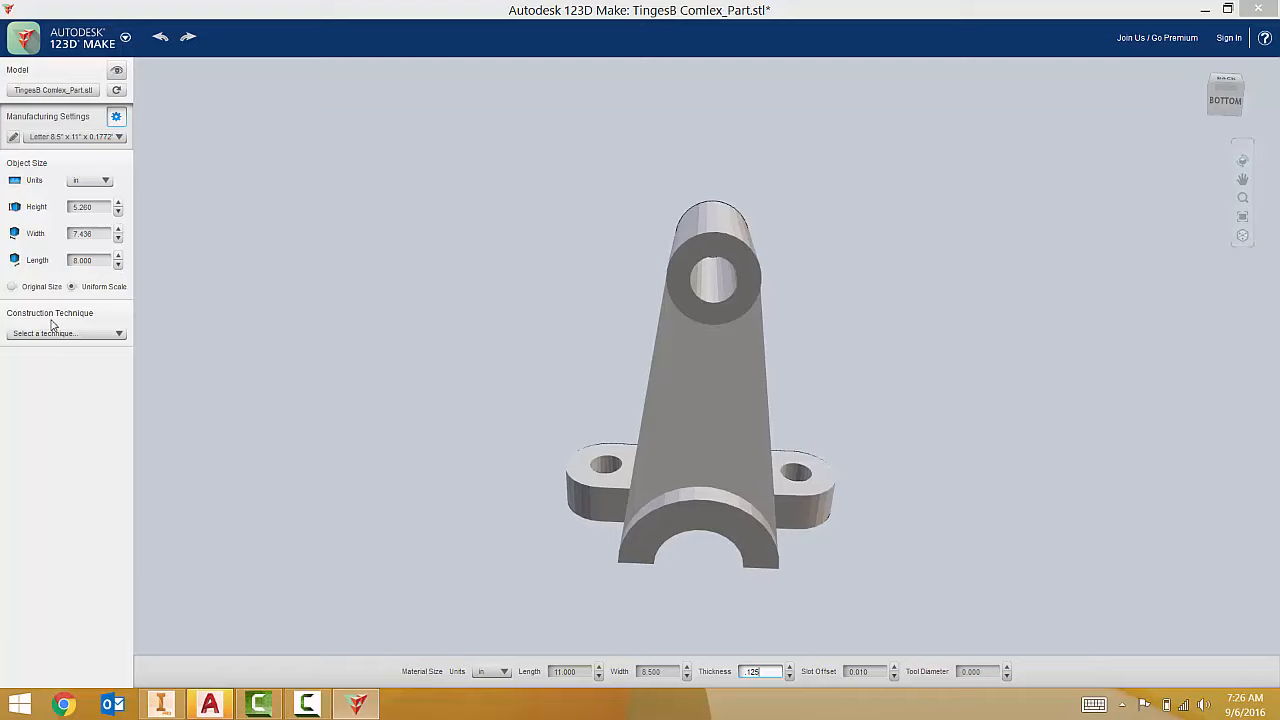
Step: Set the construction technique to Stacked Slices and examine the sliced model's layers
click(118, 334)
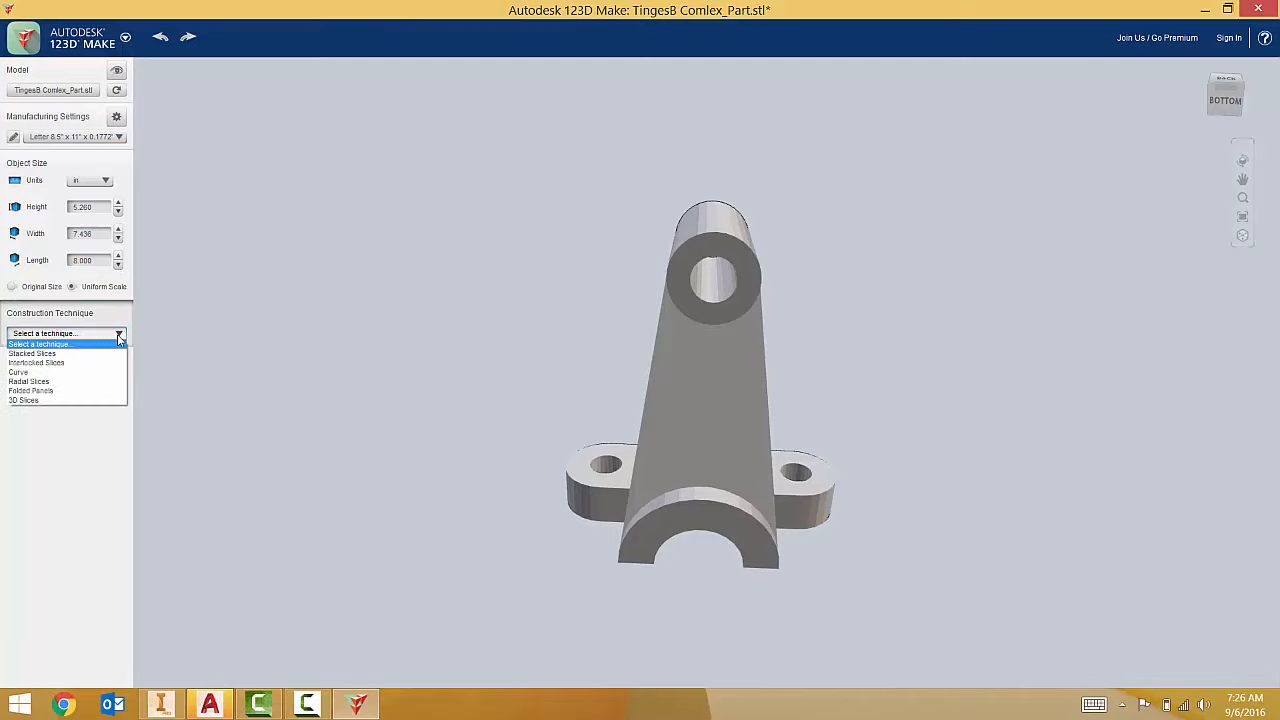
click(67, 355)
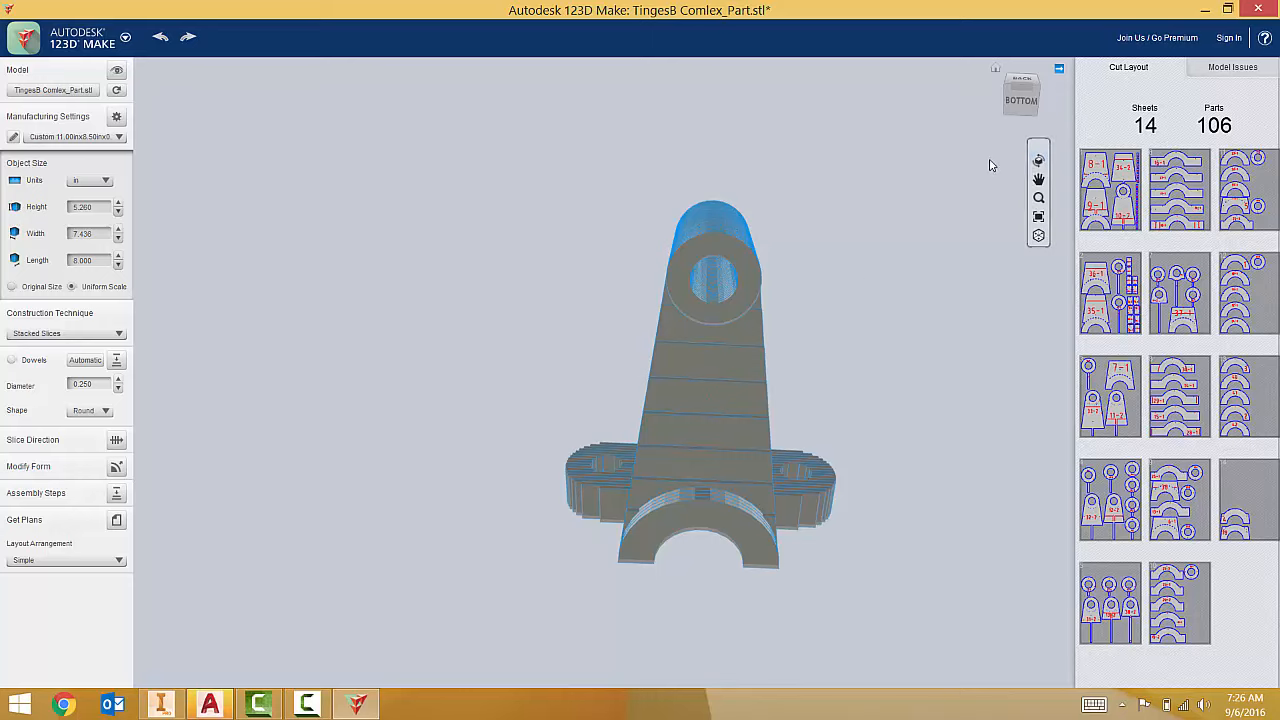
click(1038, 162)
drag(842, 212, 883, 143)
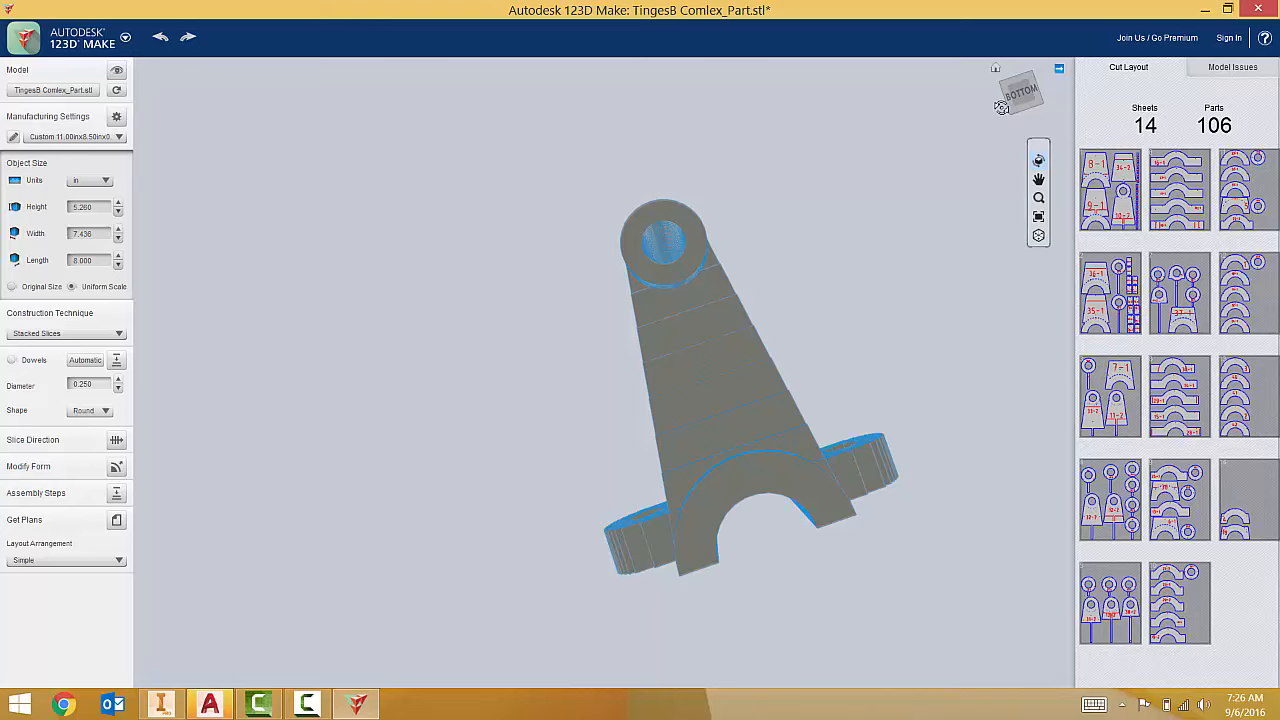
drag(1020, 103, 896, 240)
drag(548, 450, 528, 344)
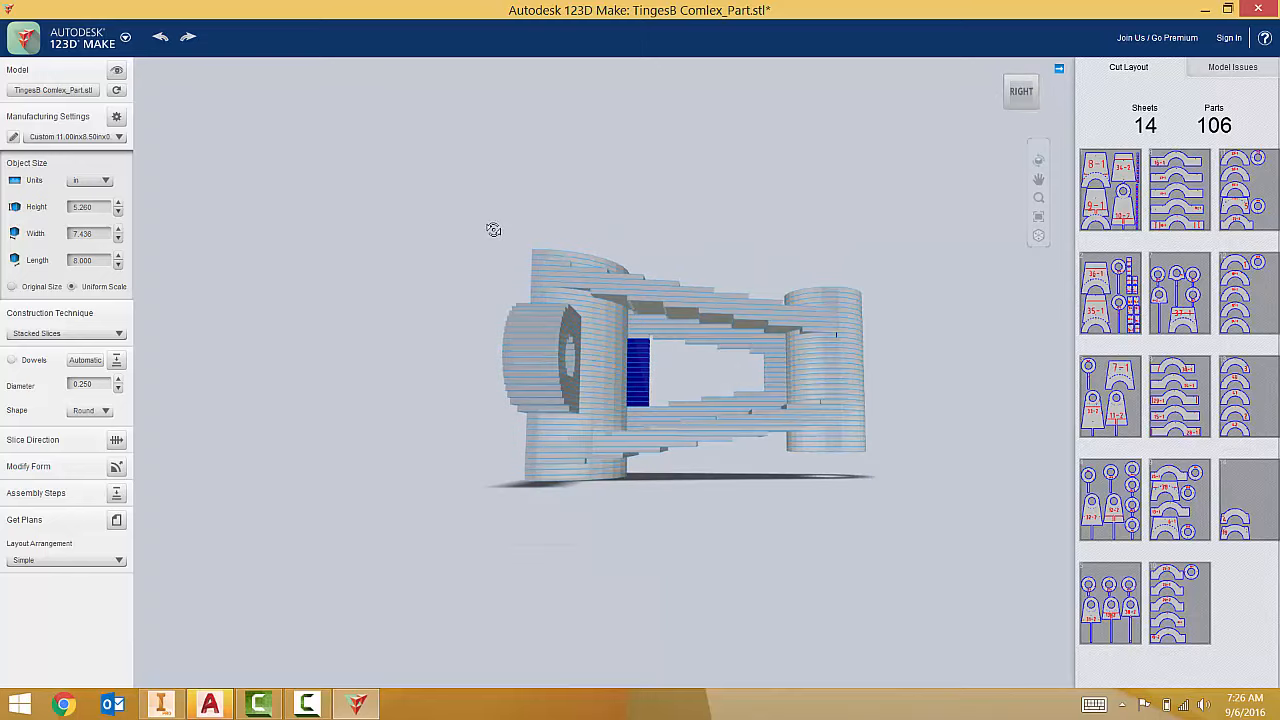
click(1001, 76)
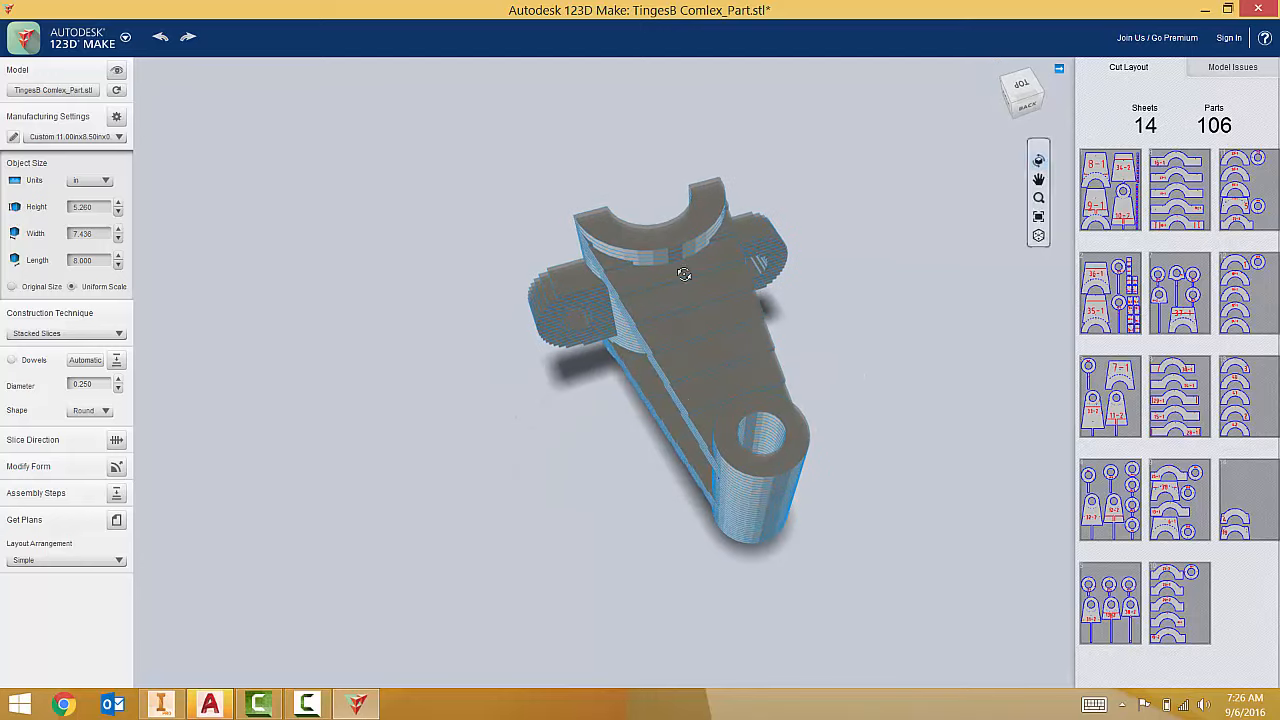
Step: Reduce the object's length to 5.000 in with uniform scaling
click(118, 266)
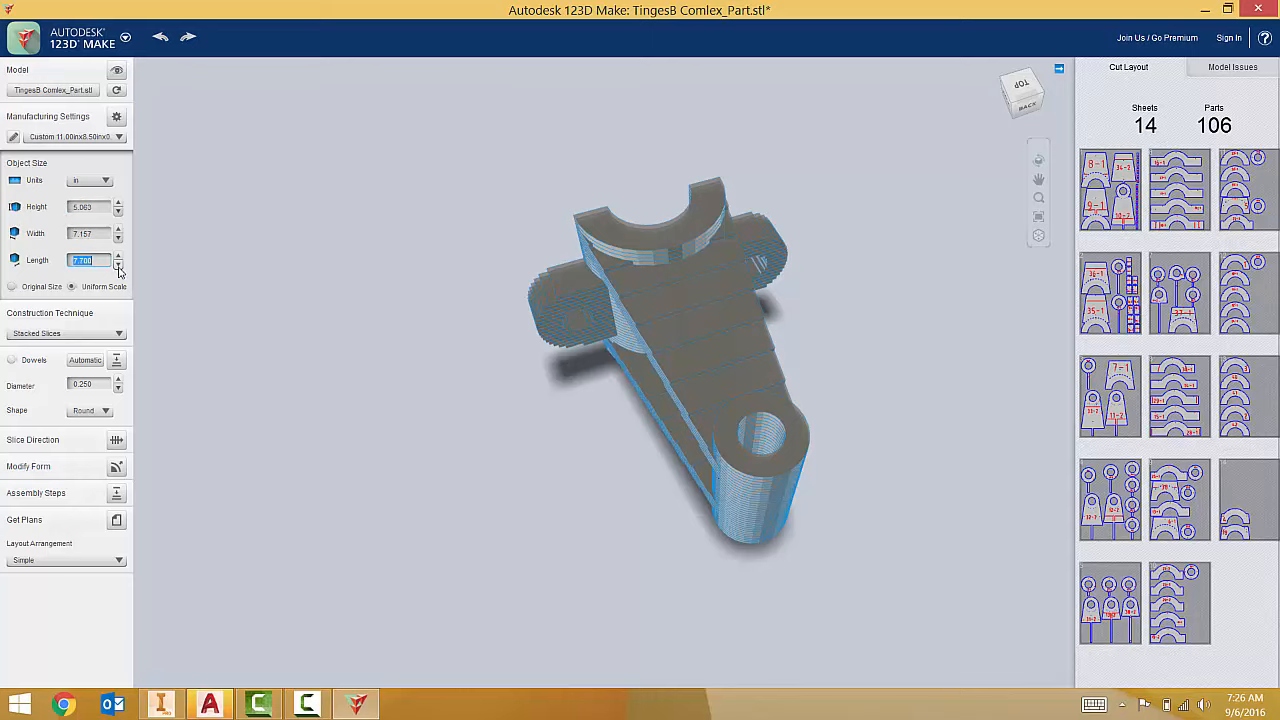
click(118, 266)
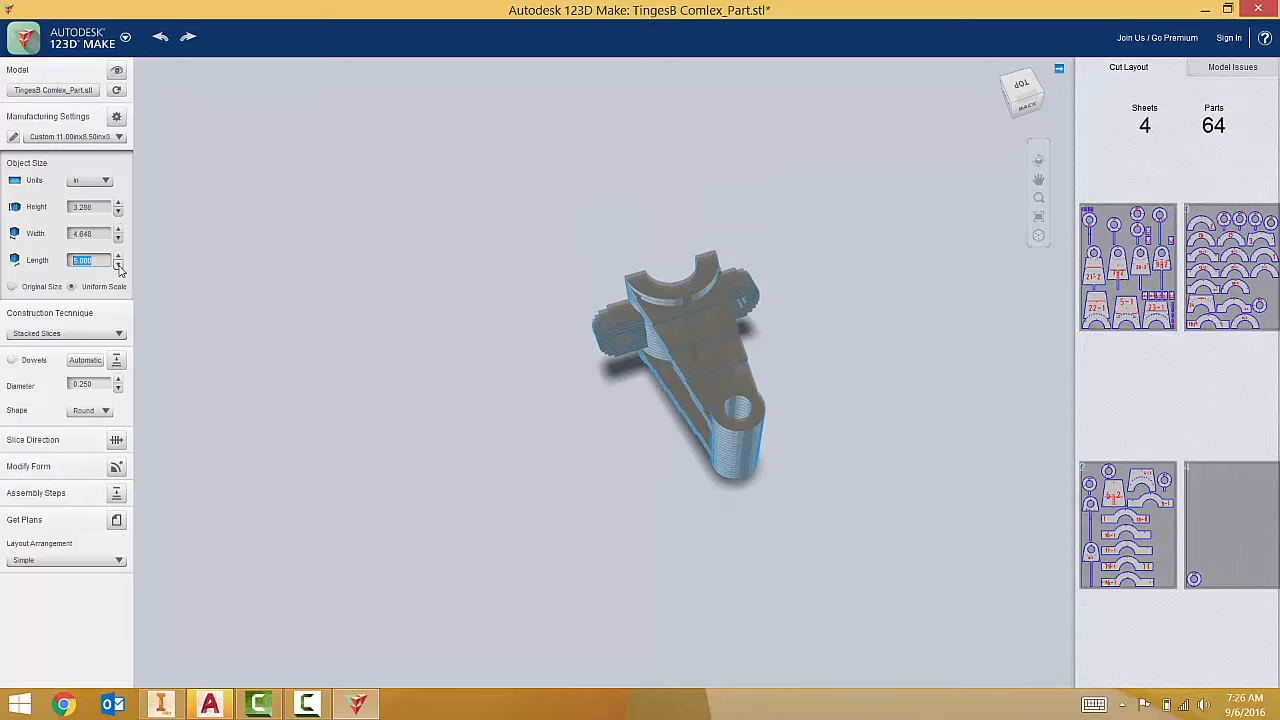
Step: Try the Interlocked Slices construction technique on the model and return to Stacked Slices
click(120, 334)
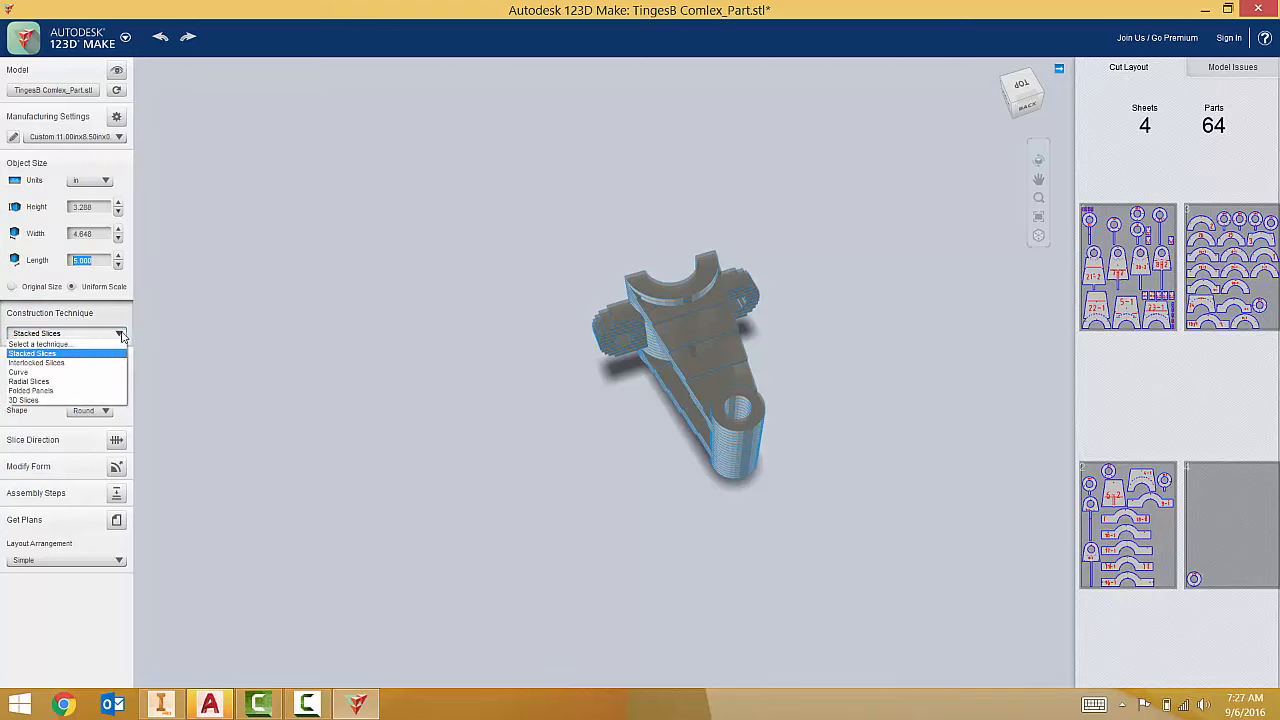
click(68, 363)
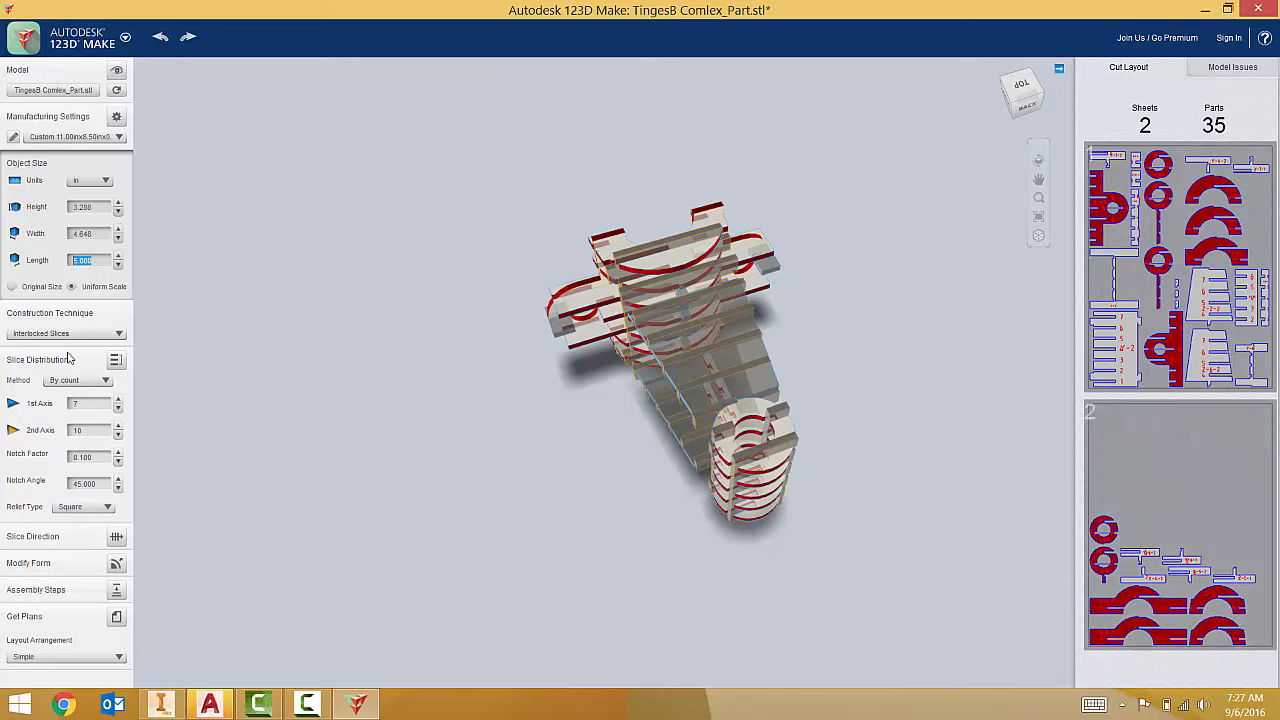
click(120, 334)
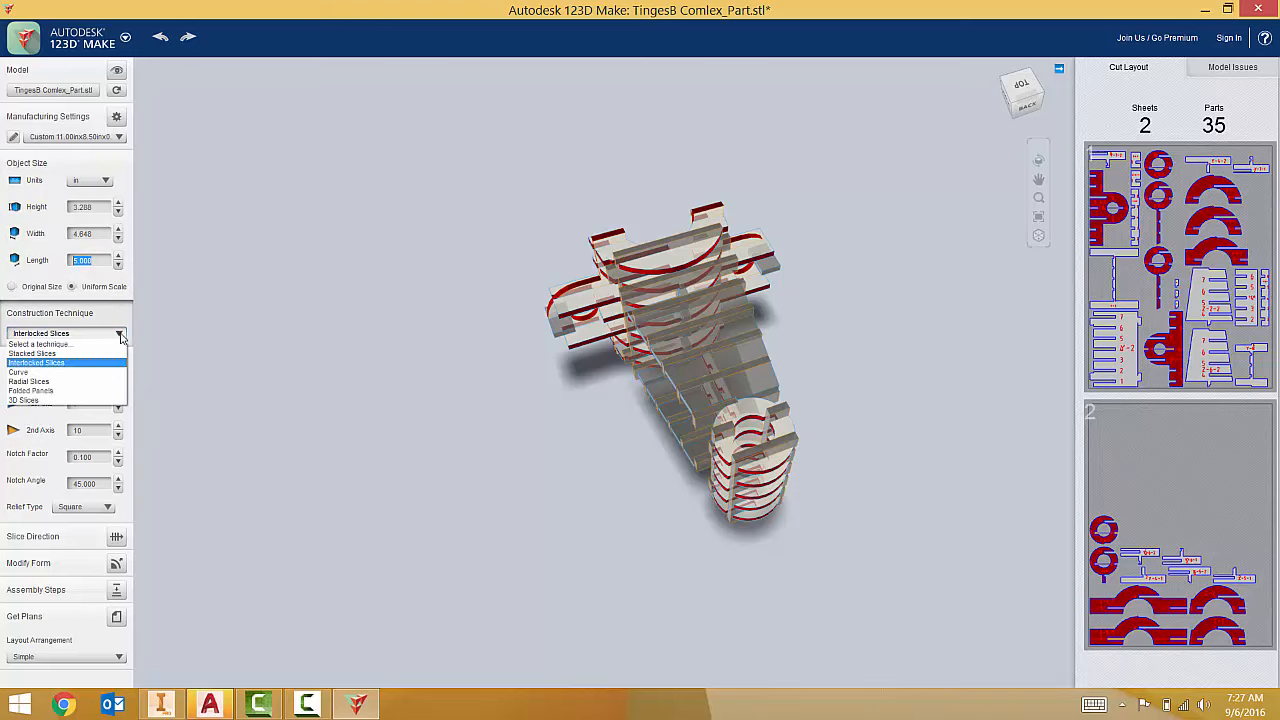
click(44, 354)
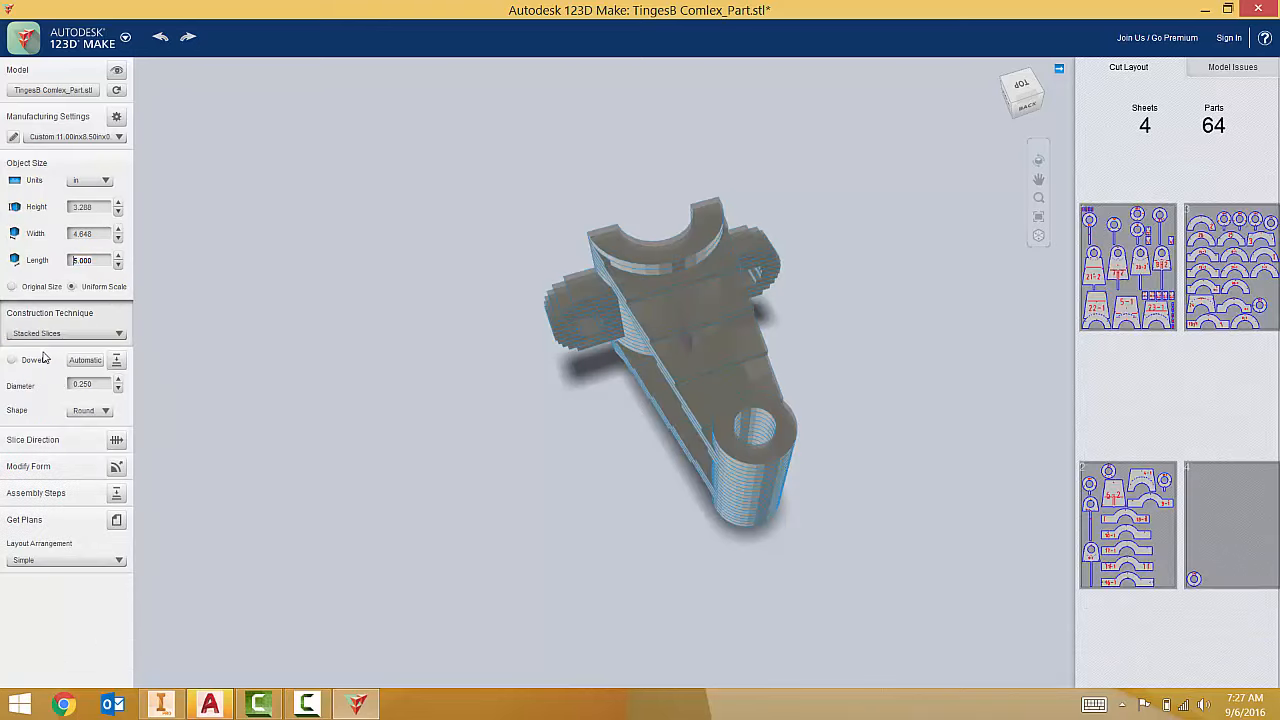
Step: Try to rotate the slice direction with the blue handle, checking the model from its back, right, front and left sides
click(117, 441)
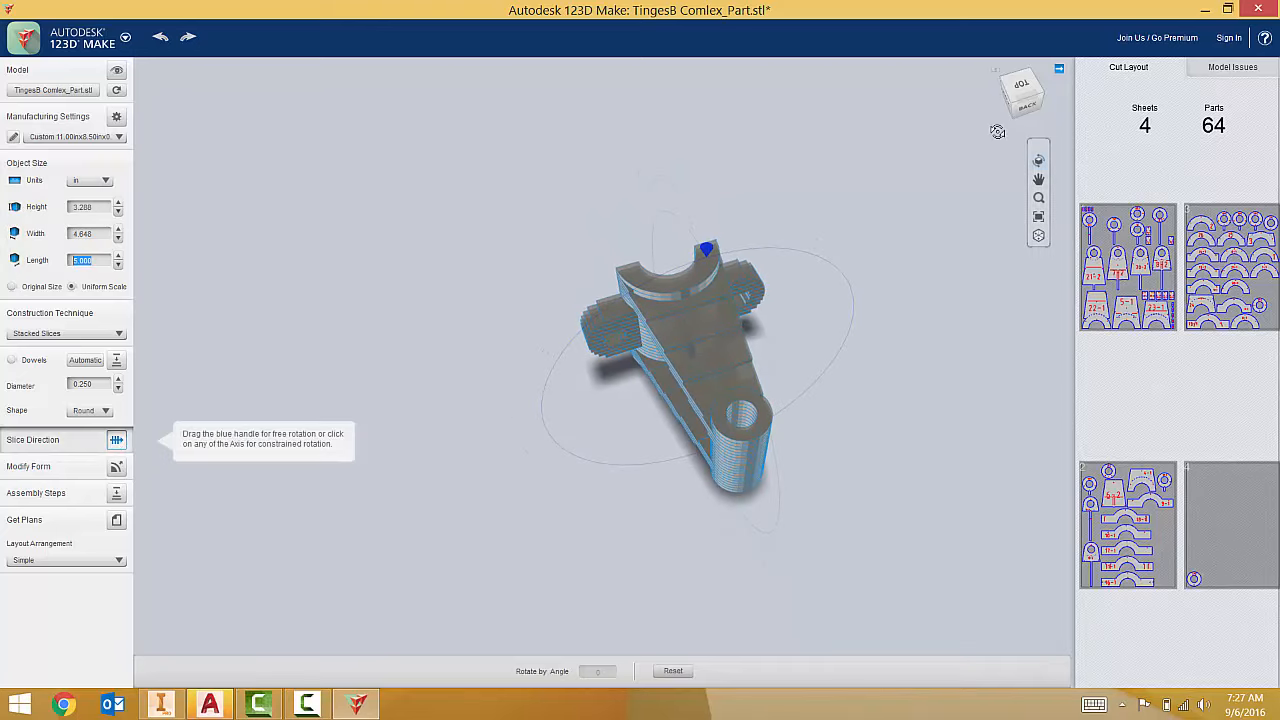
click(1022, 88)
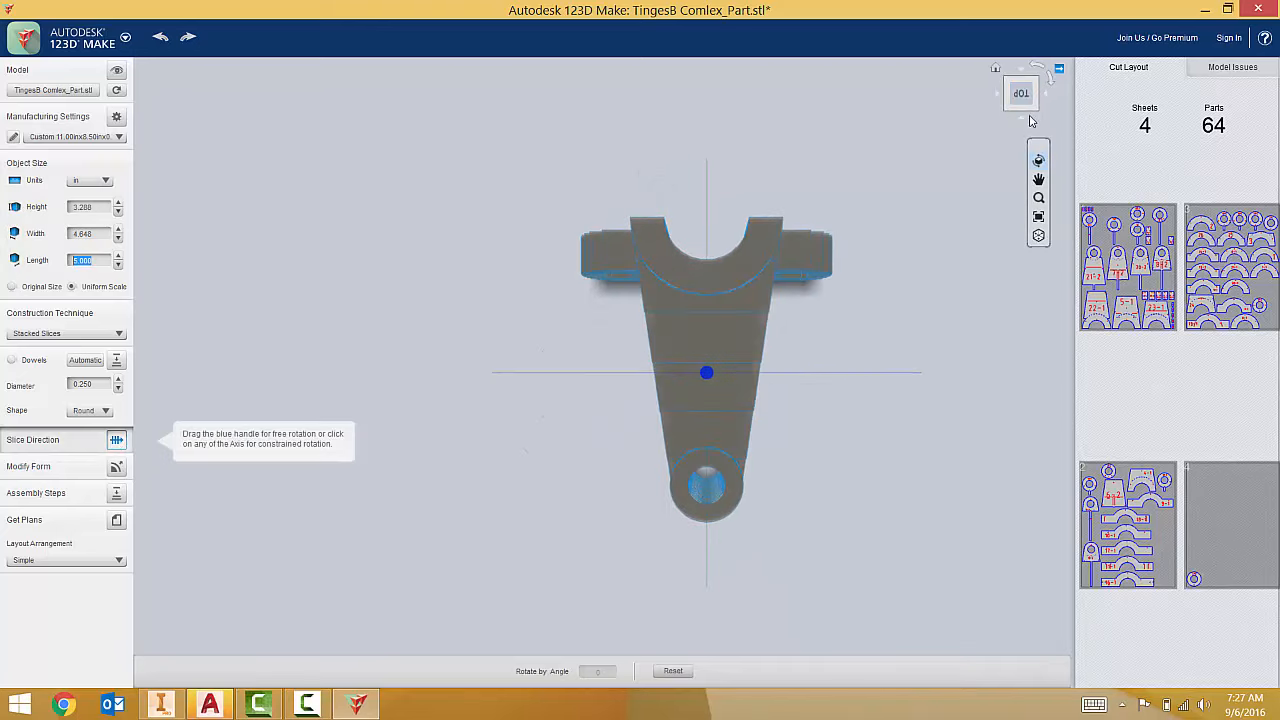
click(1022, 124)
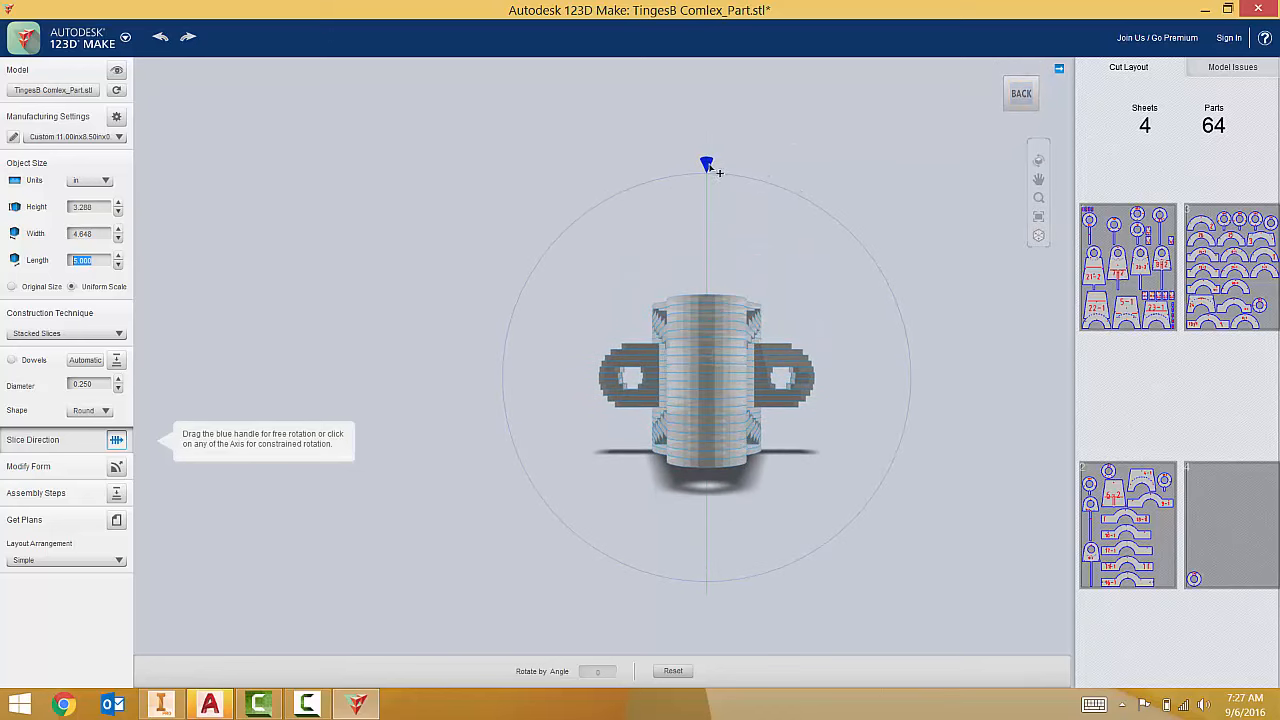
right_drag(721, 165, 985, 179)
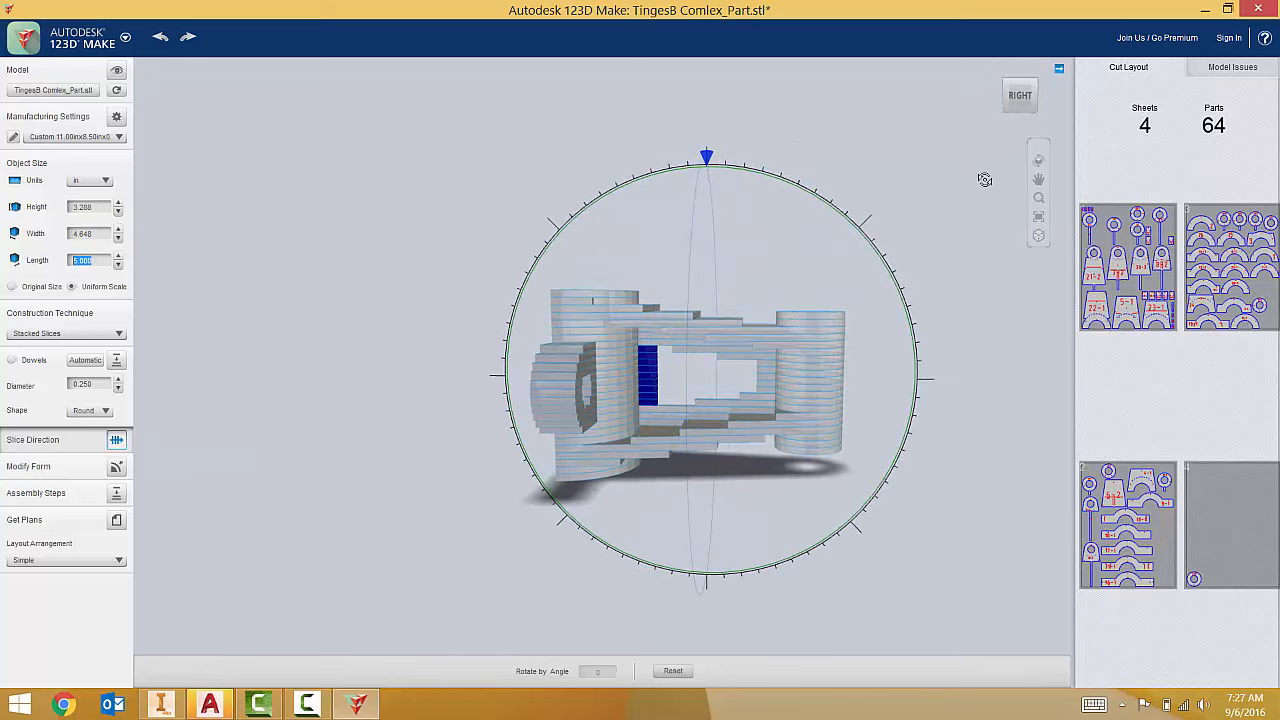
click(1005, 100)
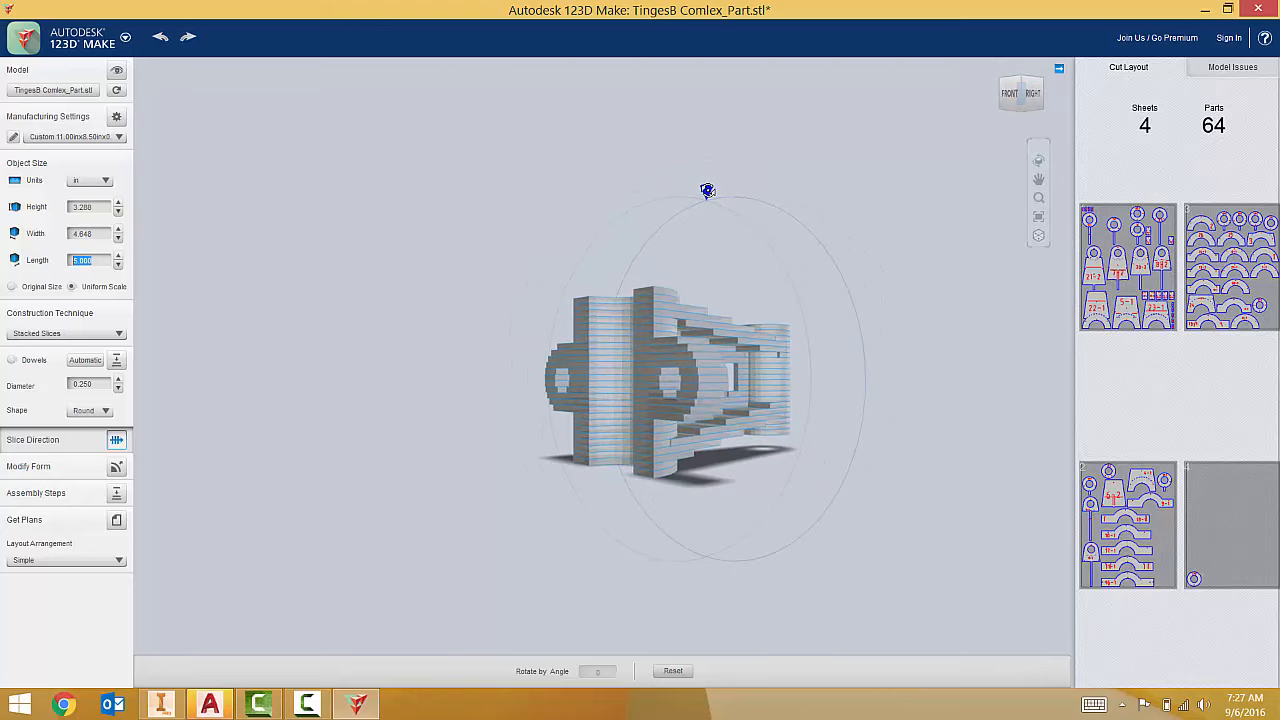
click(1034, 94)
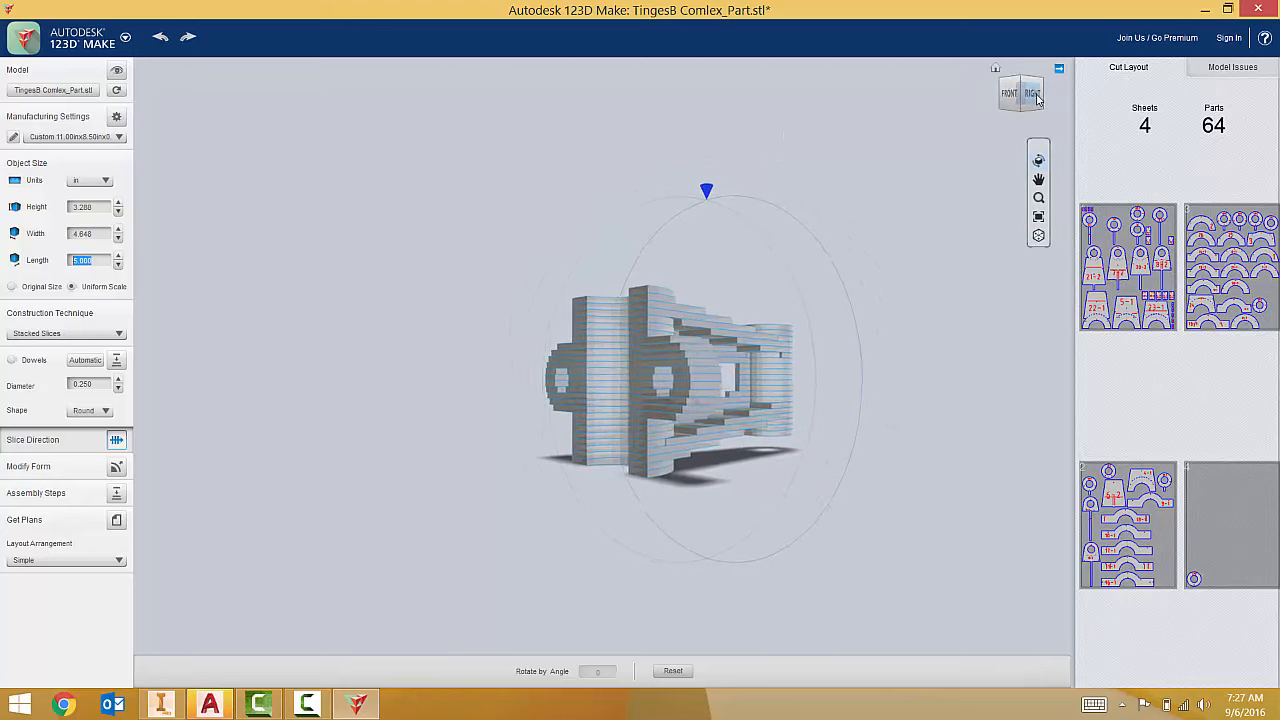
drag(707, 166, 780, 160)
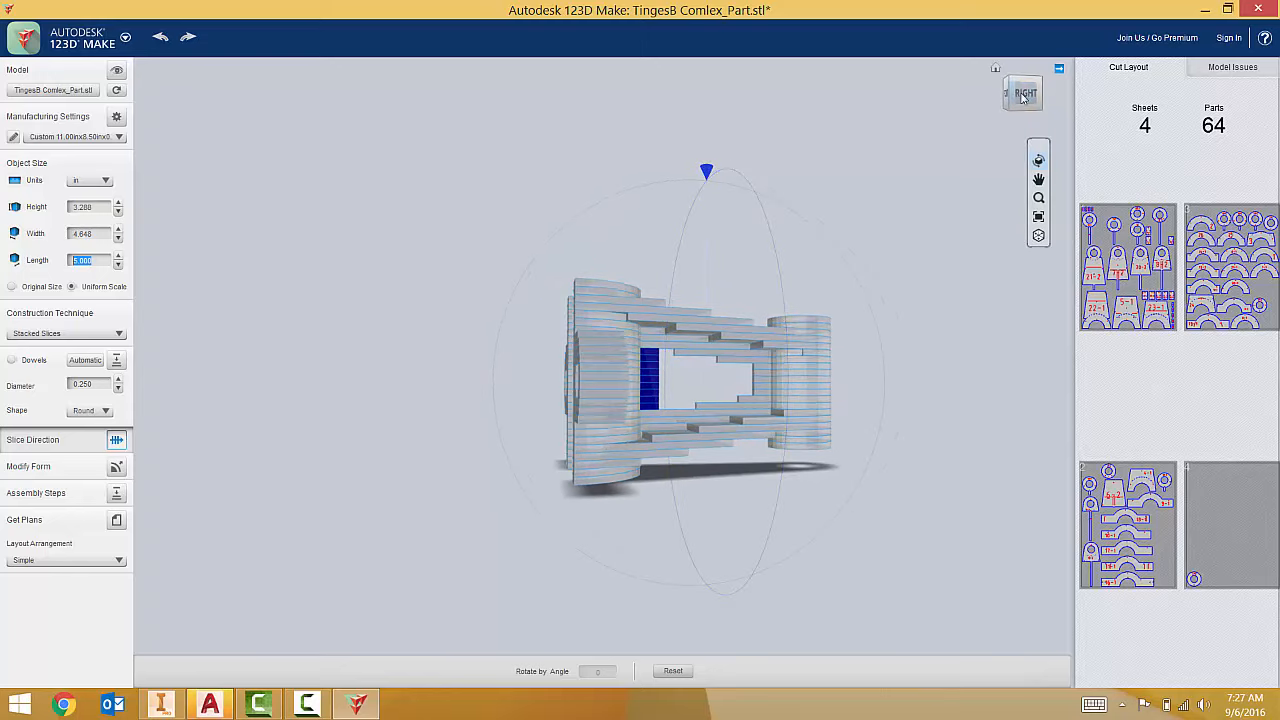
click(1008, 96)
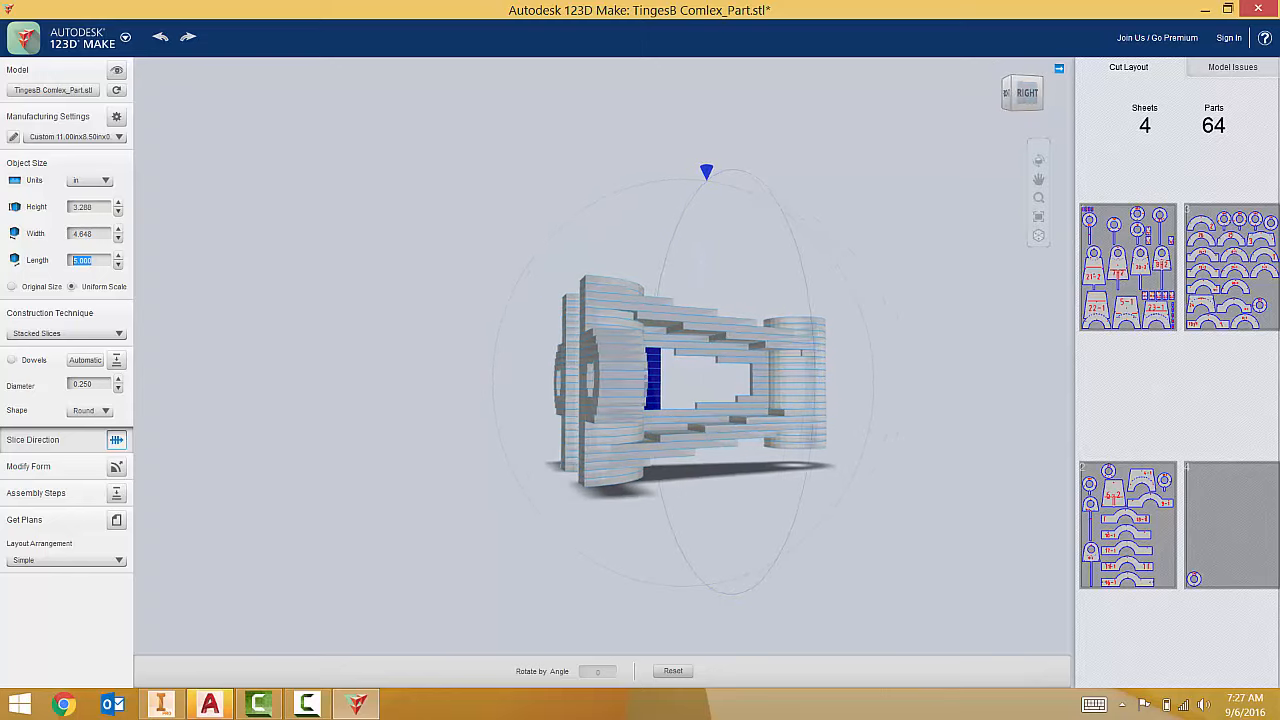
click(1012, 96)
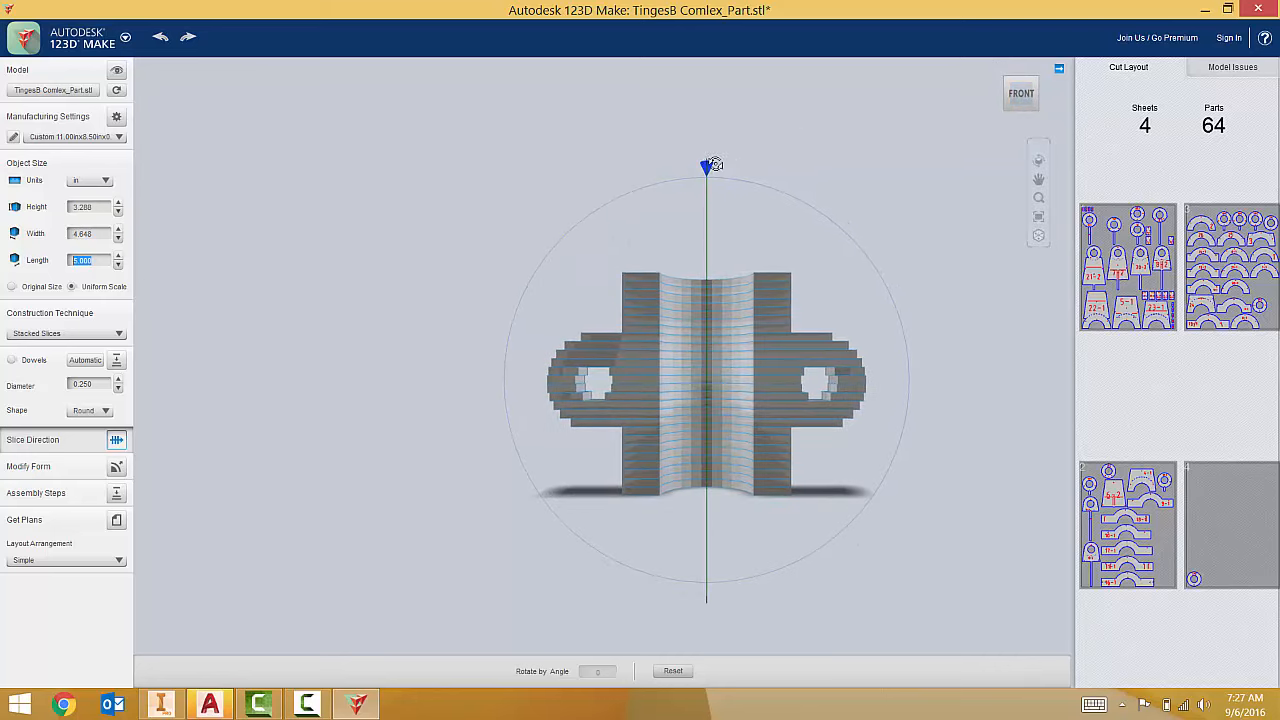
drag(713, 165, 989, 208)
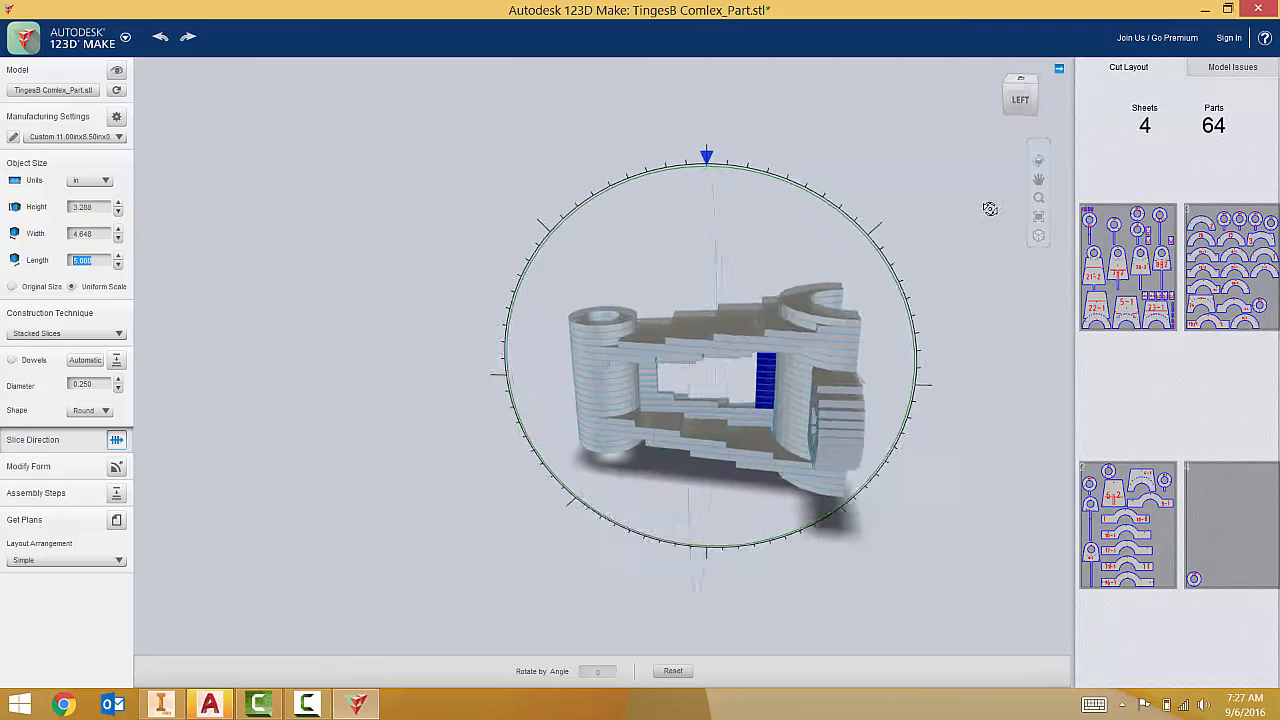
click(1020, 96)
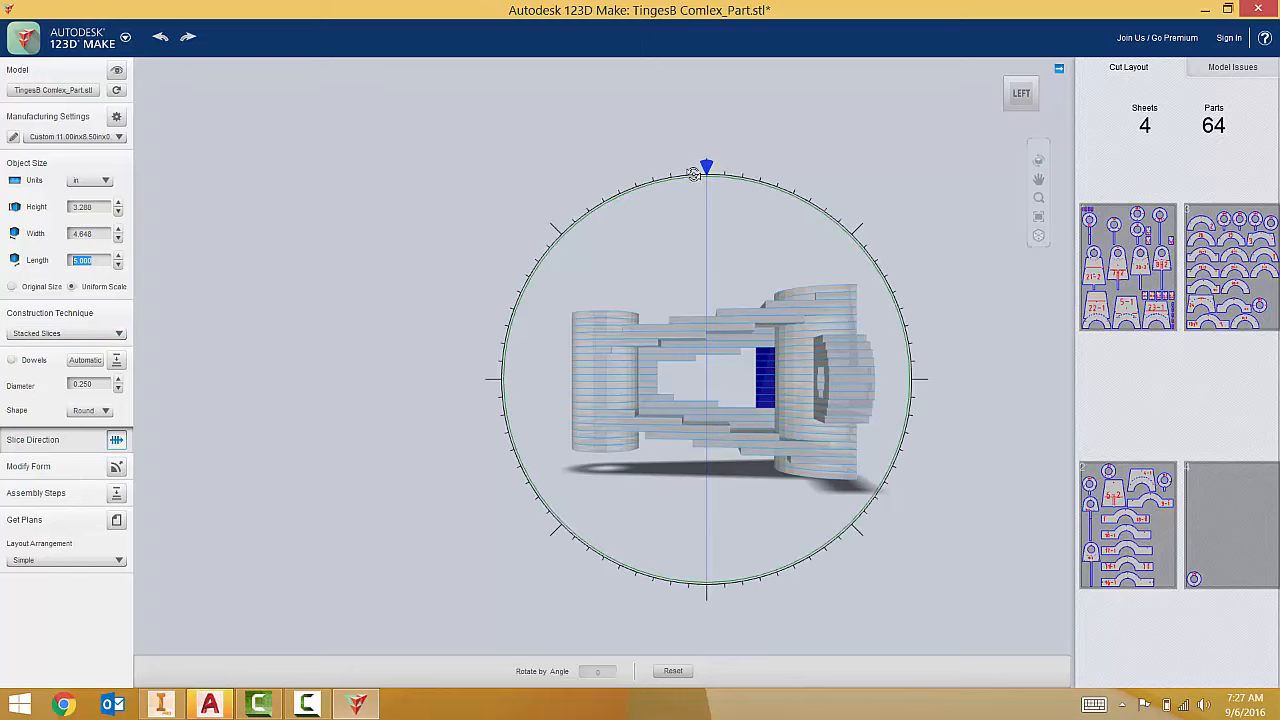
drag(709, 161, 925, 176)
drag(718, 160, 733, 91)
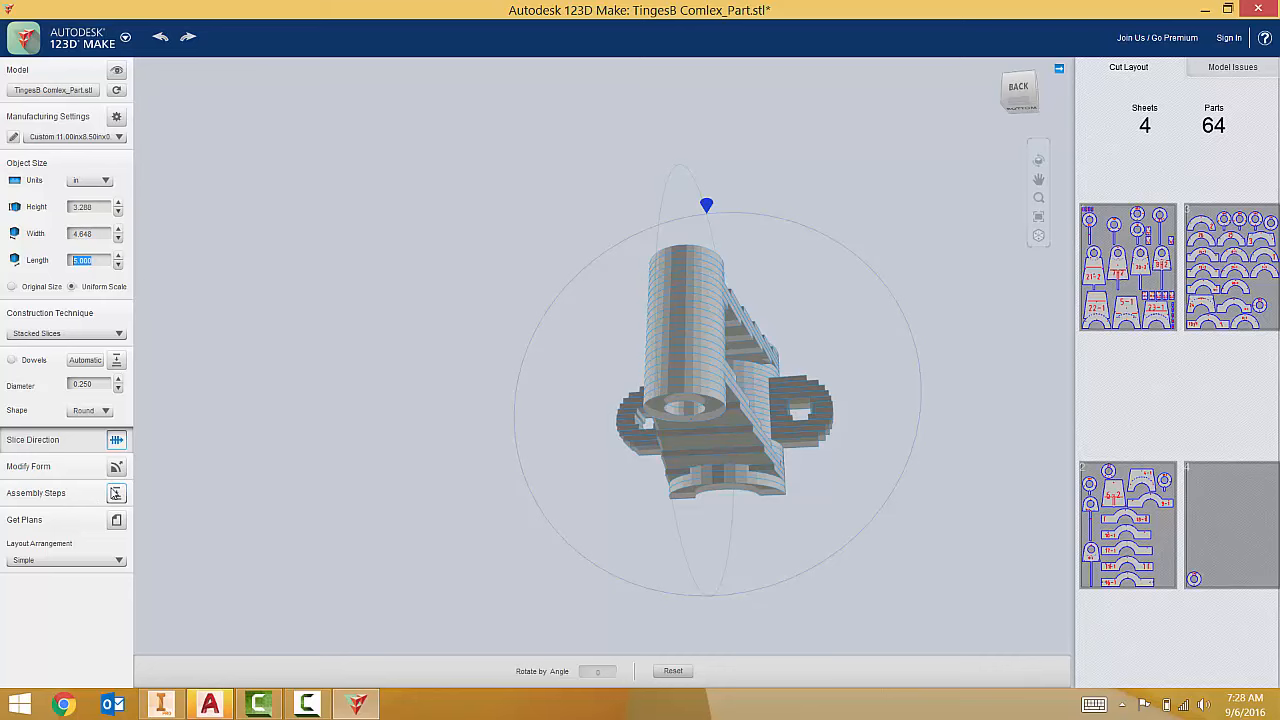
Step: Show the assembly steps and rewind the build sequence to the first part
click(116, 495)
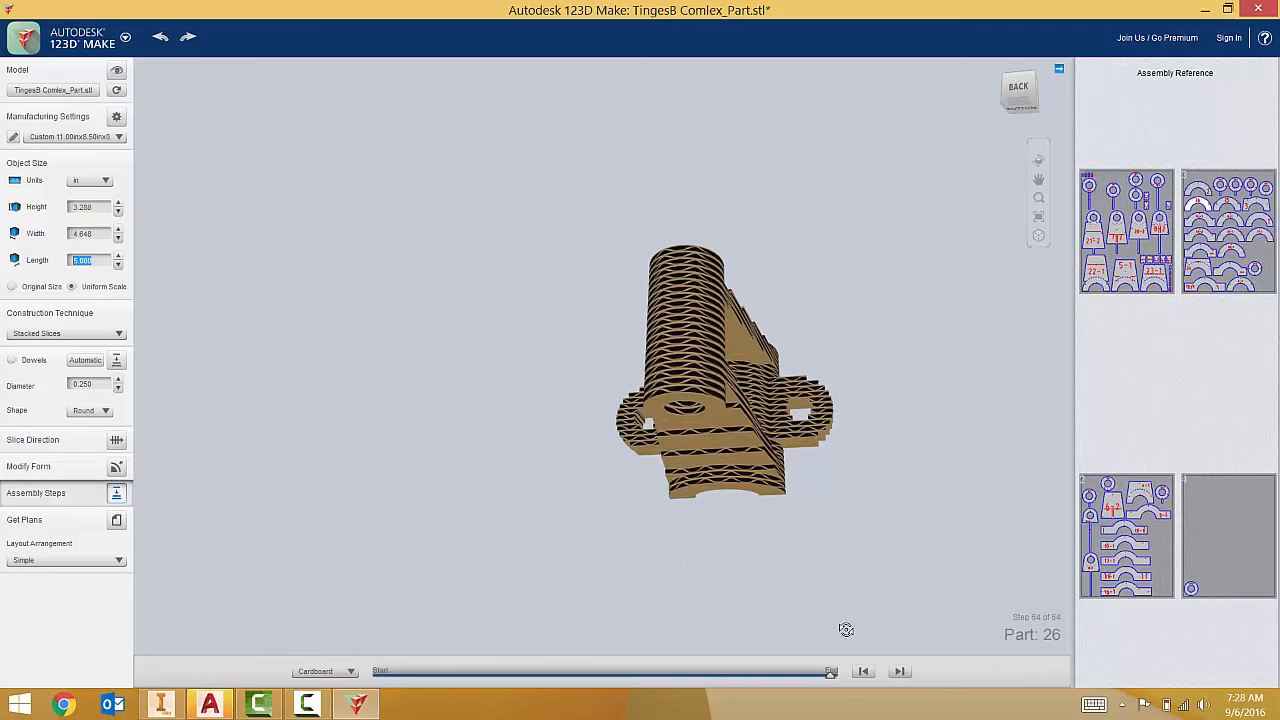
drag(752, 688, 380, 678)
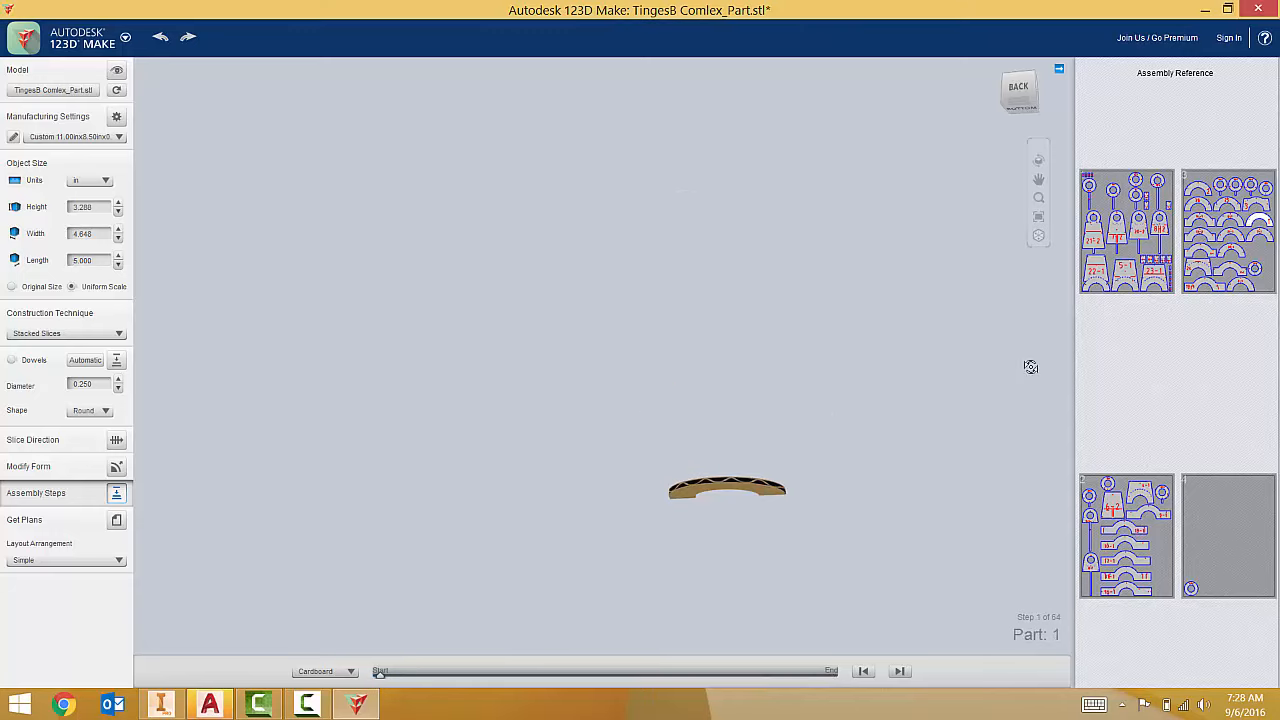
drag(816, 466, 830, 327)
drag(380, 676, 387, 674)
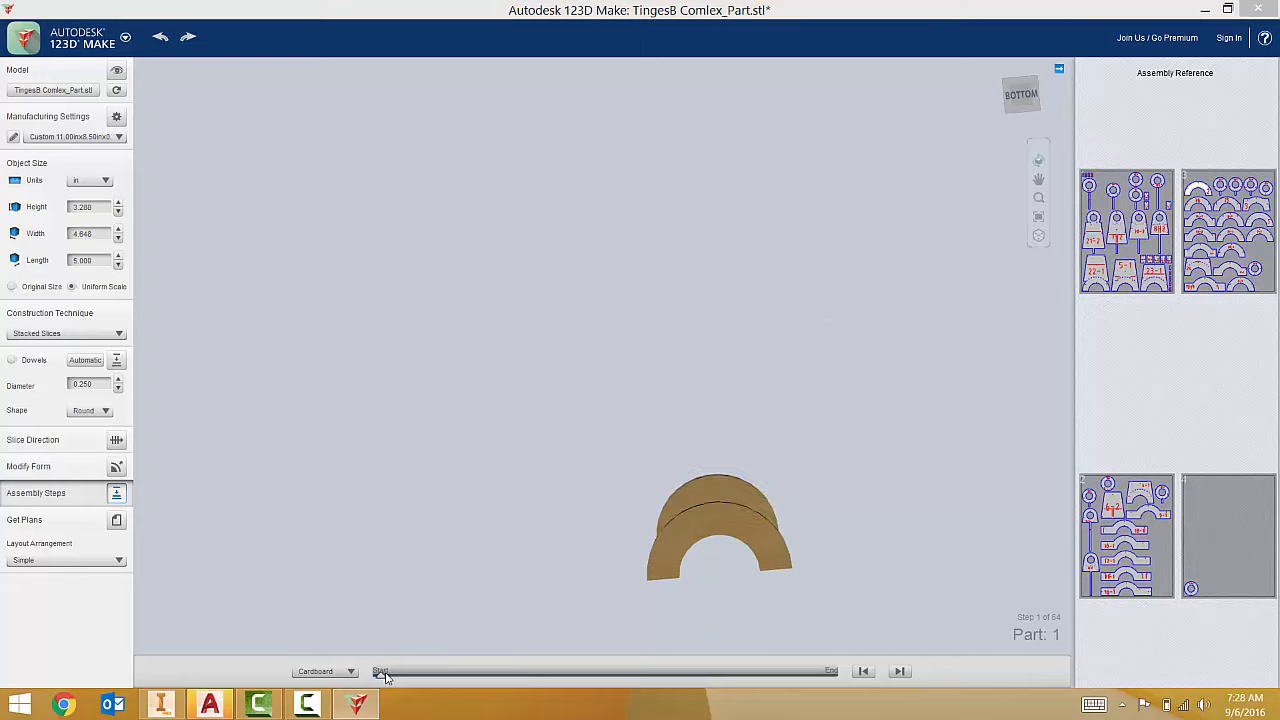
Step: Step forward through the assembly sequence from part 1 to part 10-2 and examine the partial stack from above
click(898, 671)
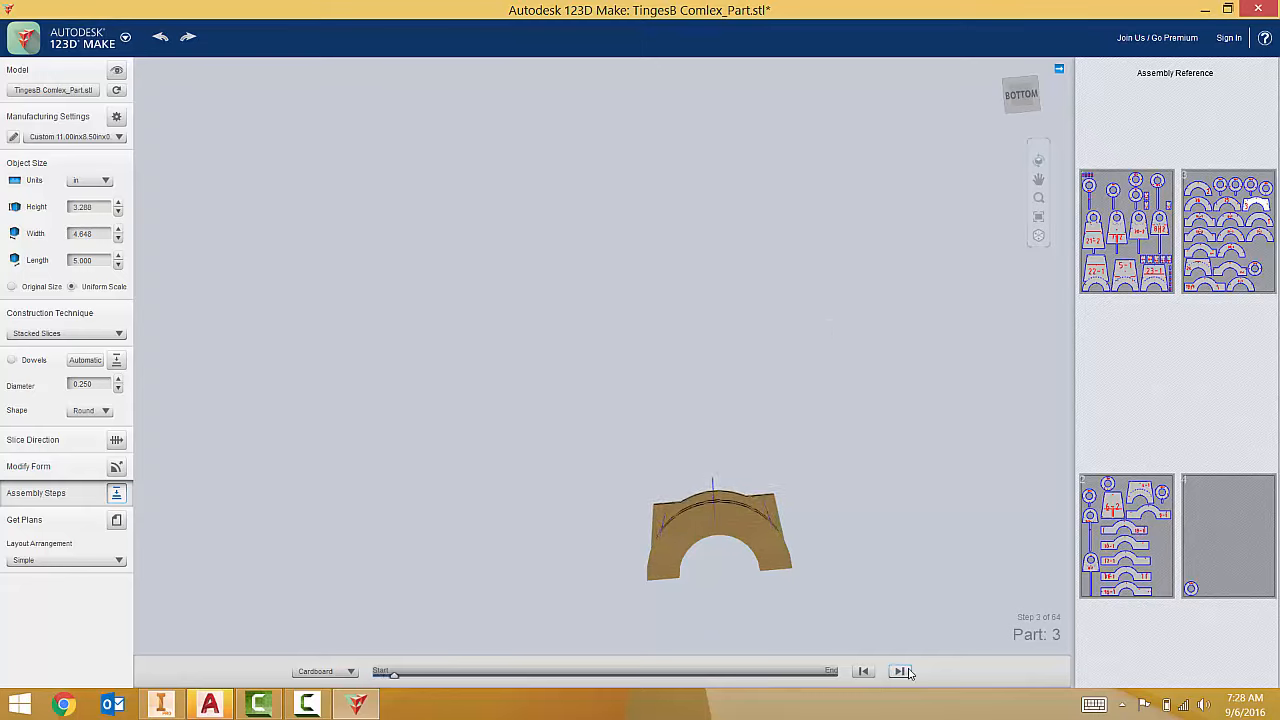
click(899, 671)
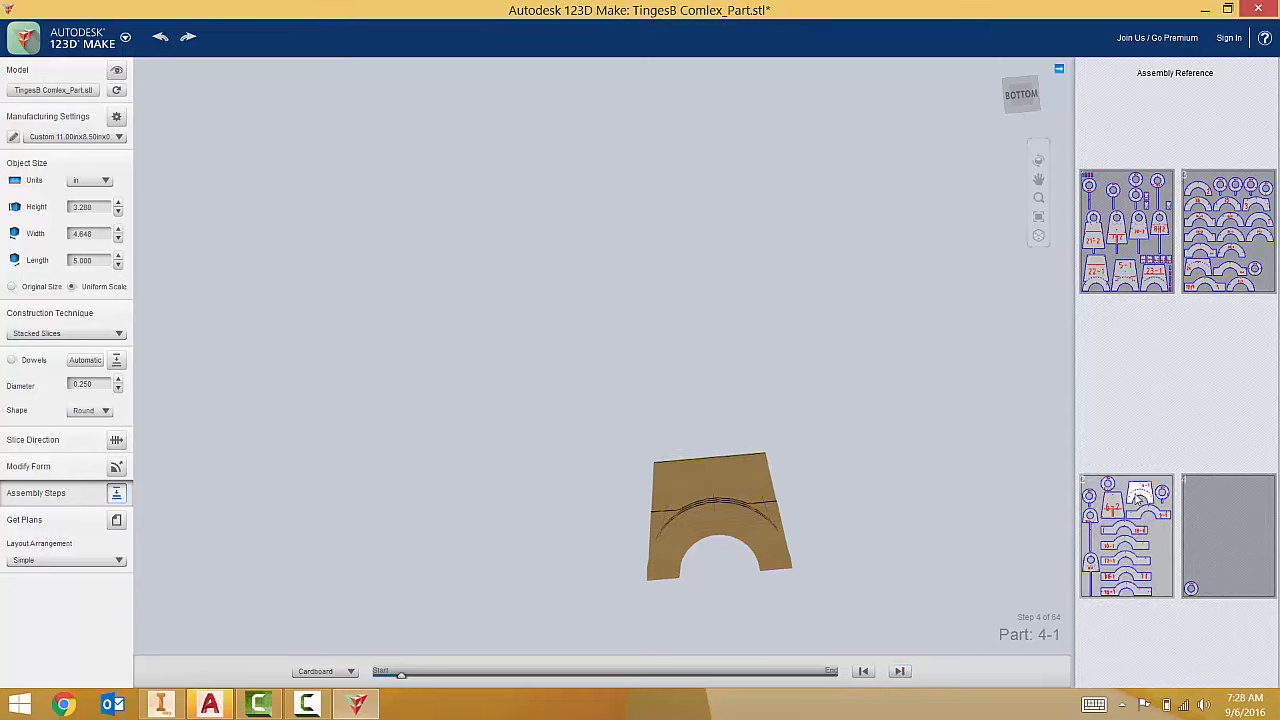
click(899, 671)
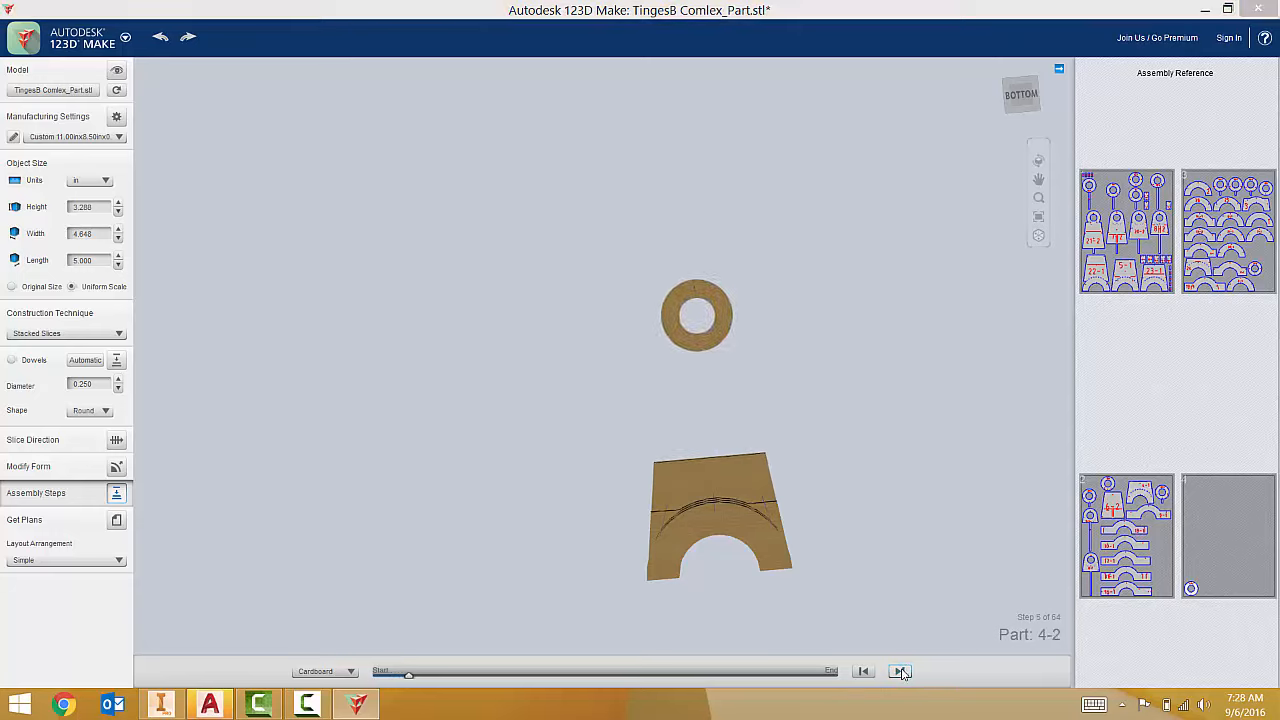
click(899, 671)
click(899, 671)
click(899, 671)
click(899, 671)
click(899, 671)
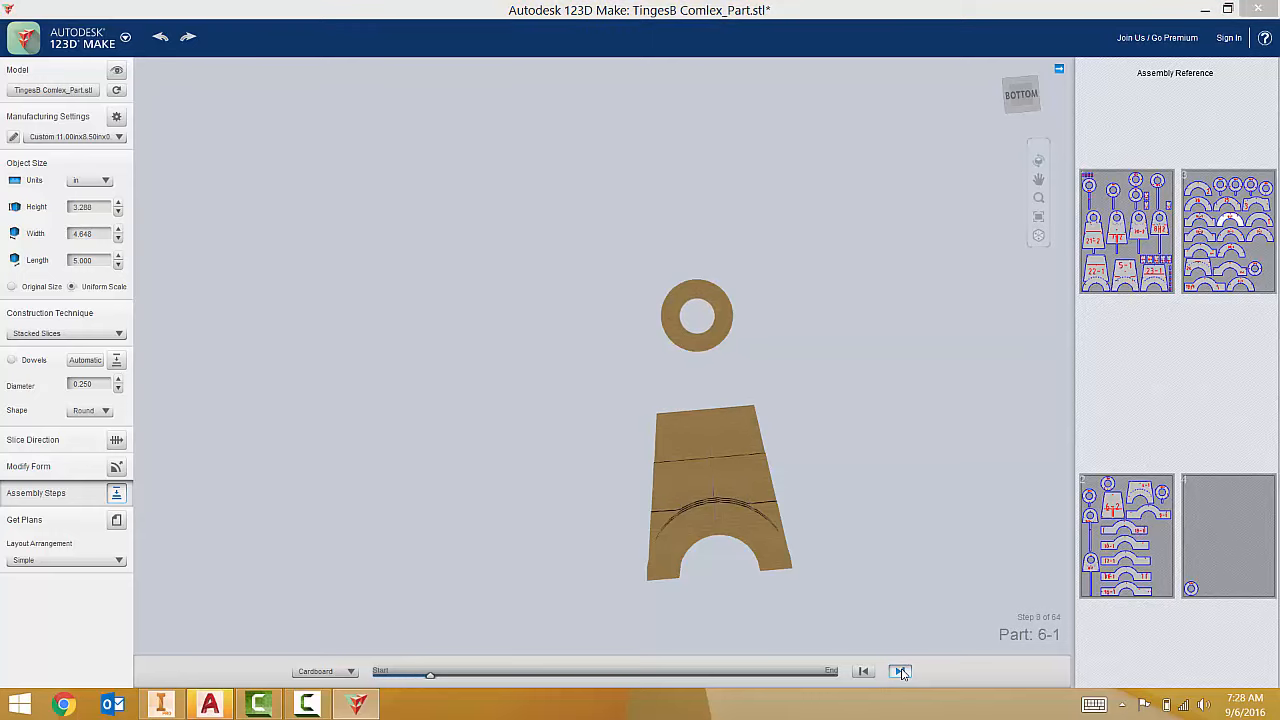
click(899, 671)
click(899, 671)
click(899, 671)
click(899, 671)
click(899, 671)
click(899, 671)
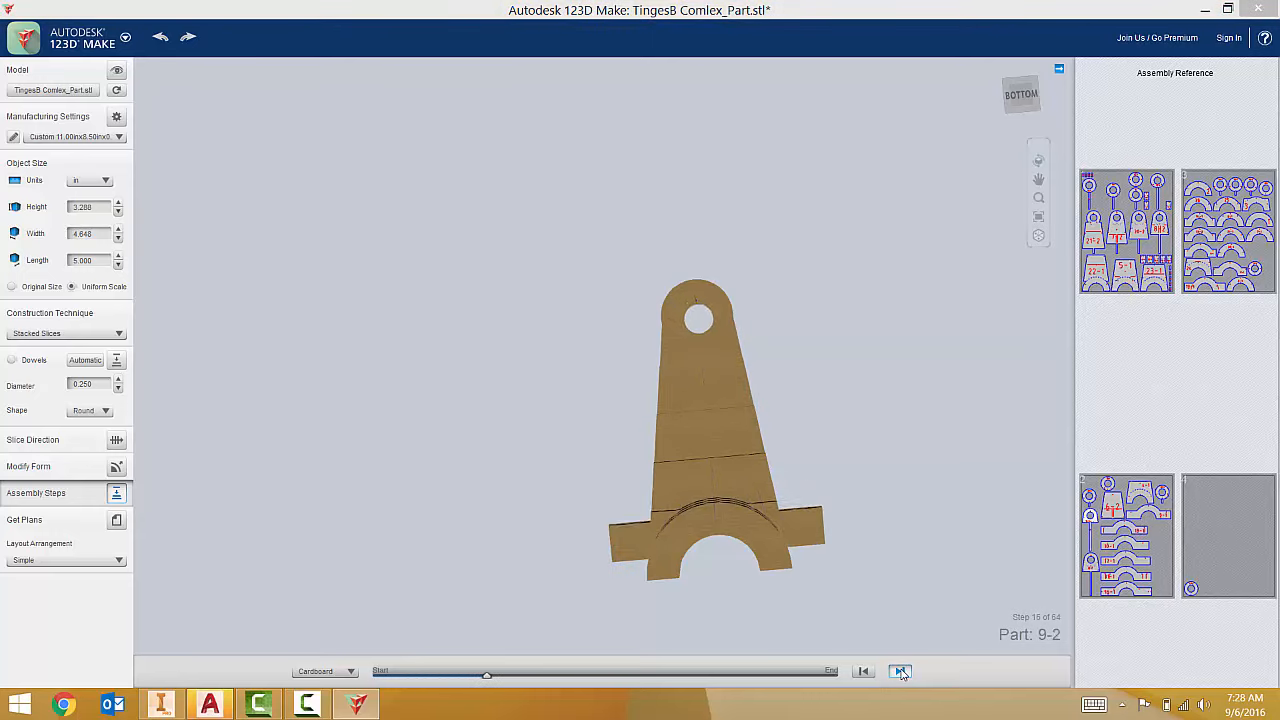
click(899, 671)
click(899, 671)
click(1016, 99)
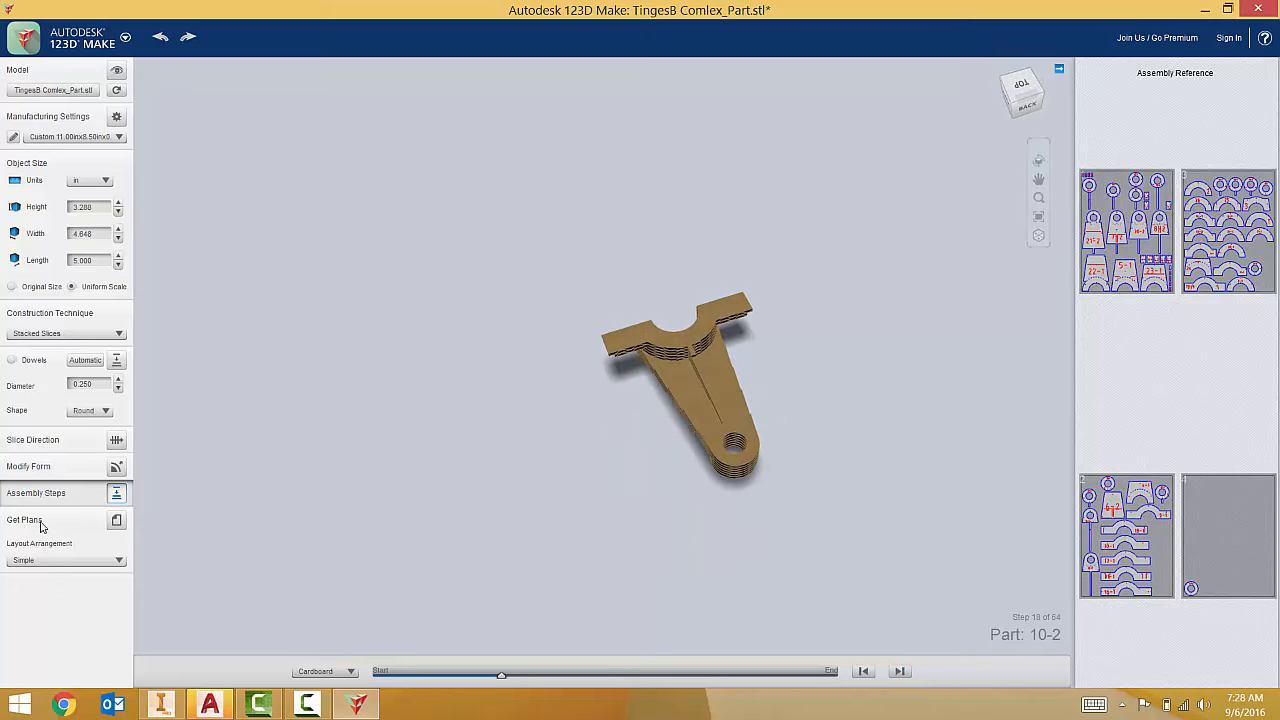
Step: Show the cut plans and set their export file type to DXF
click(117, 521)
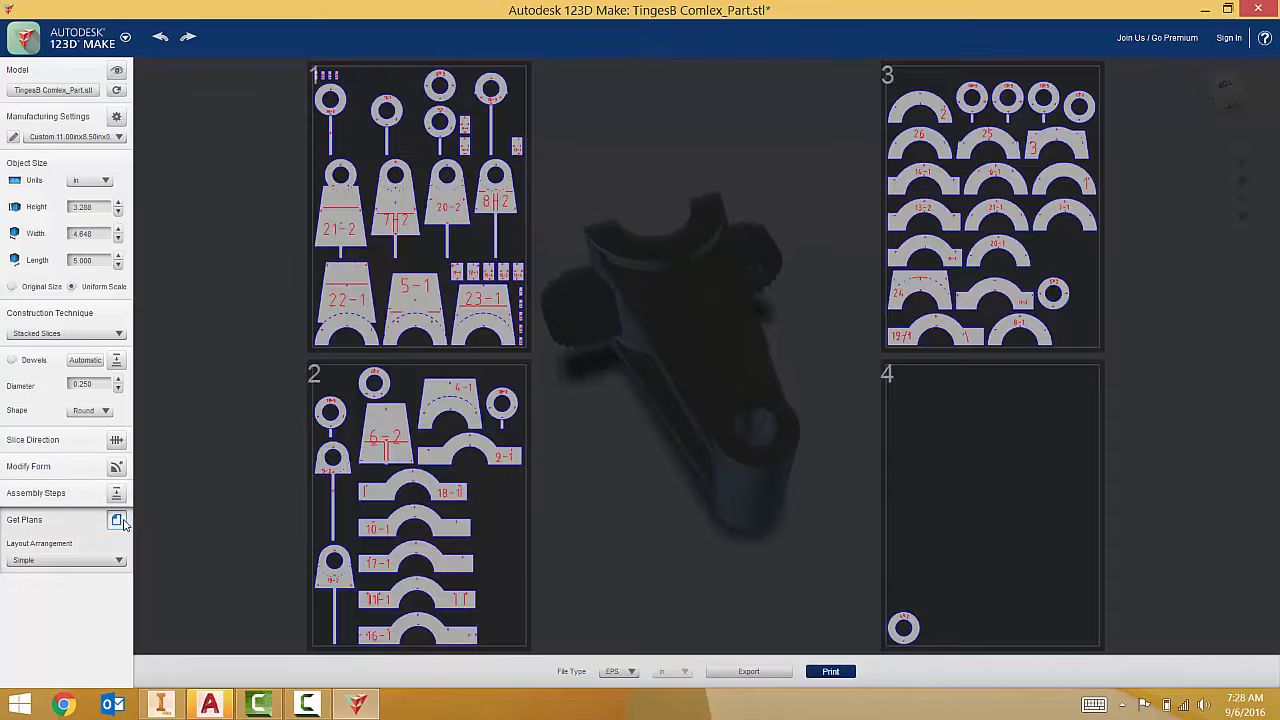
click(630, 672)
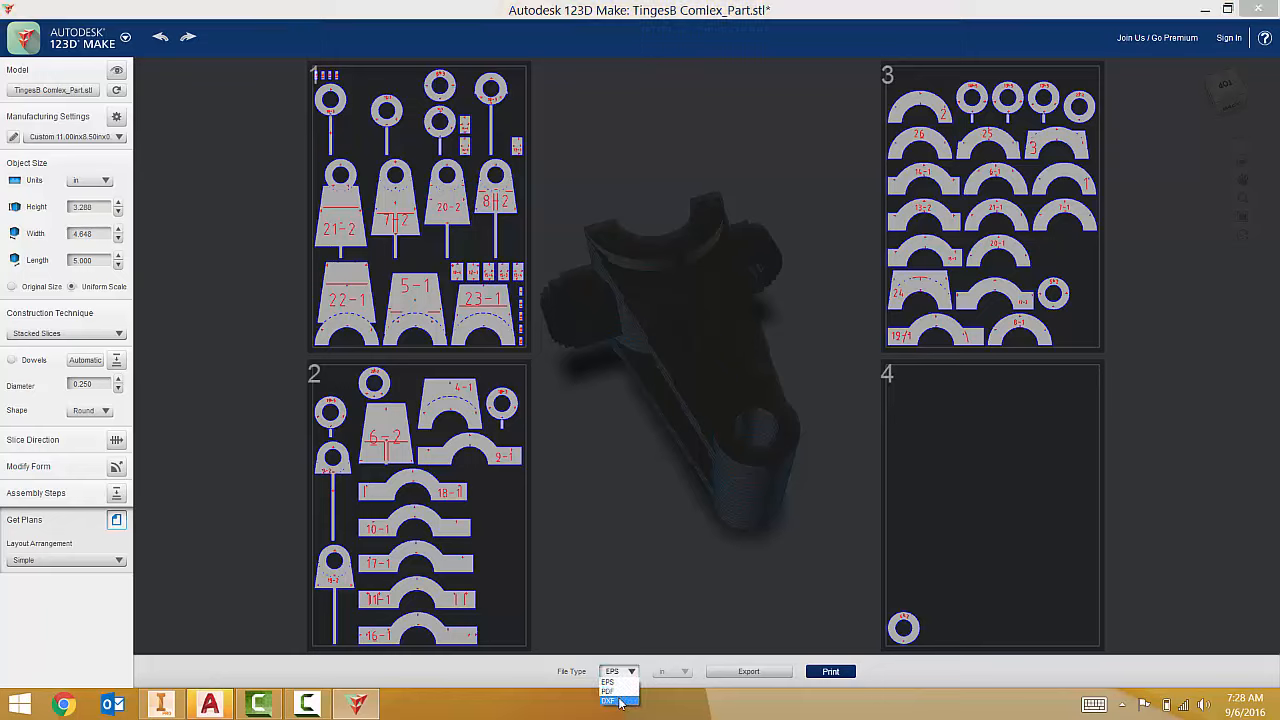
click(619, 701)
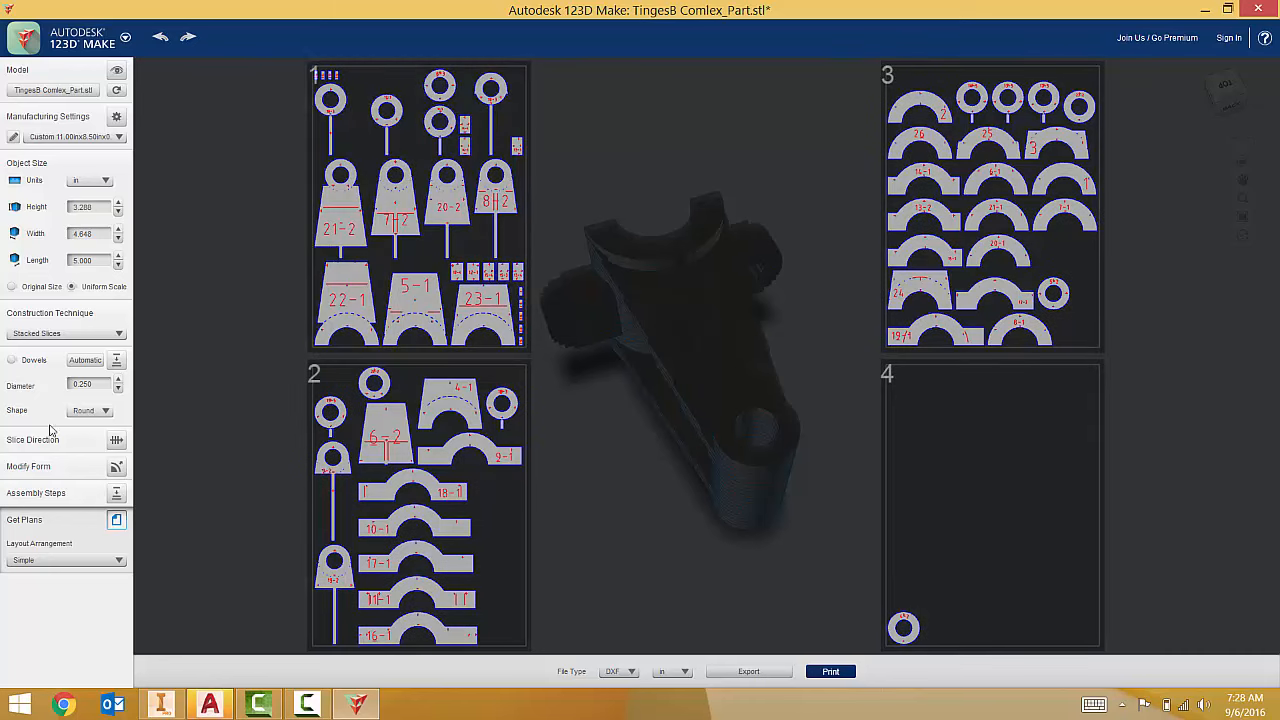
Step: Turn off uniform scaling and set the object's length to 2.500 in
click(89, 286)
click(118, 265)
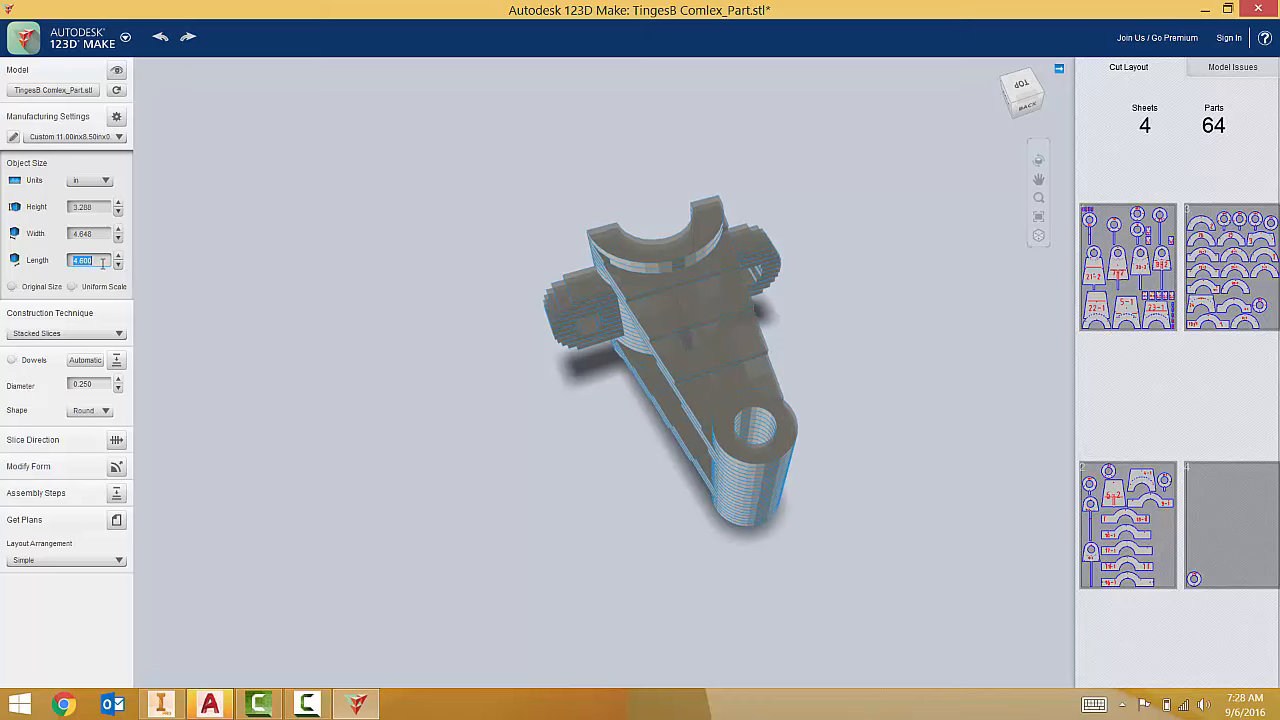
key(Return)
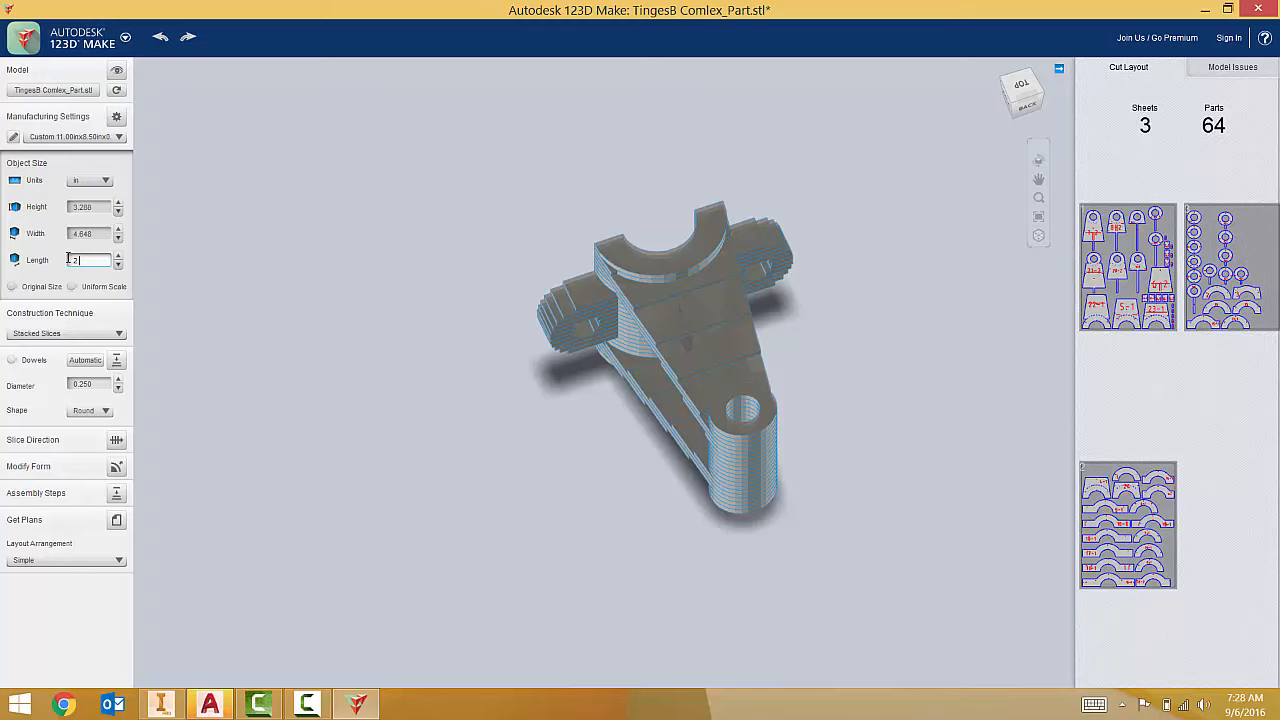
key(Return)
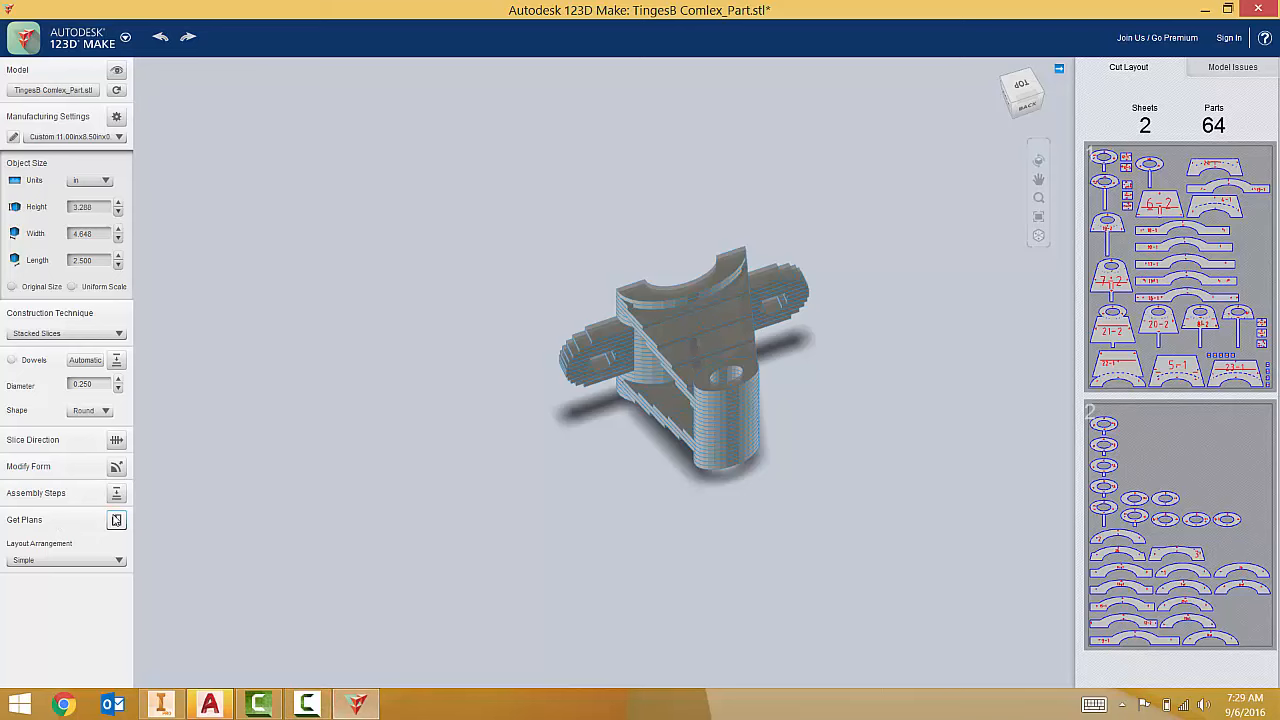
Step: Start exporting the resized model's cut plans as DXF in inches, signing in with the account e-mail
click(116, 520)
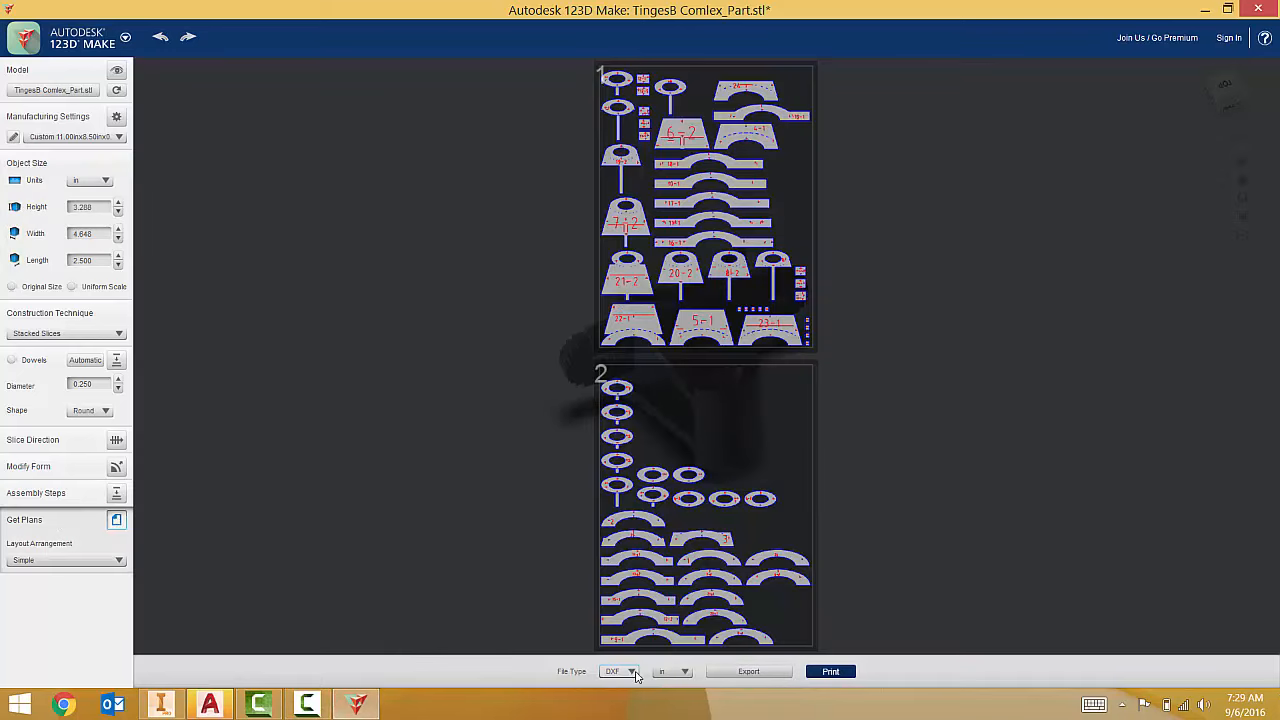
click(763, 672)
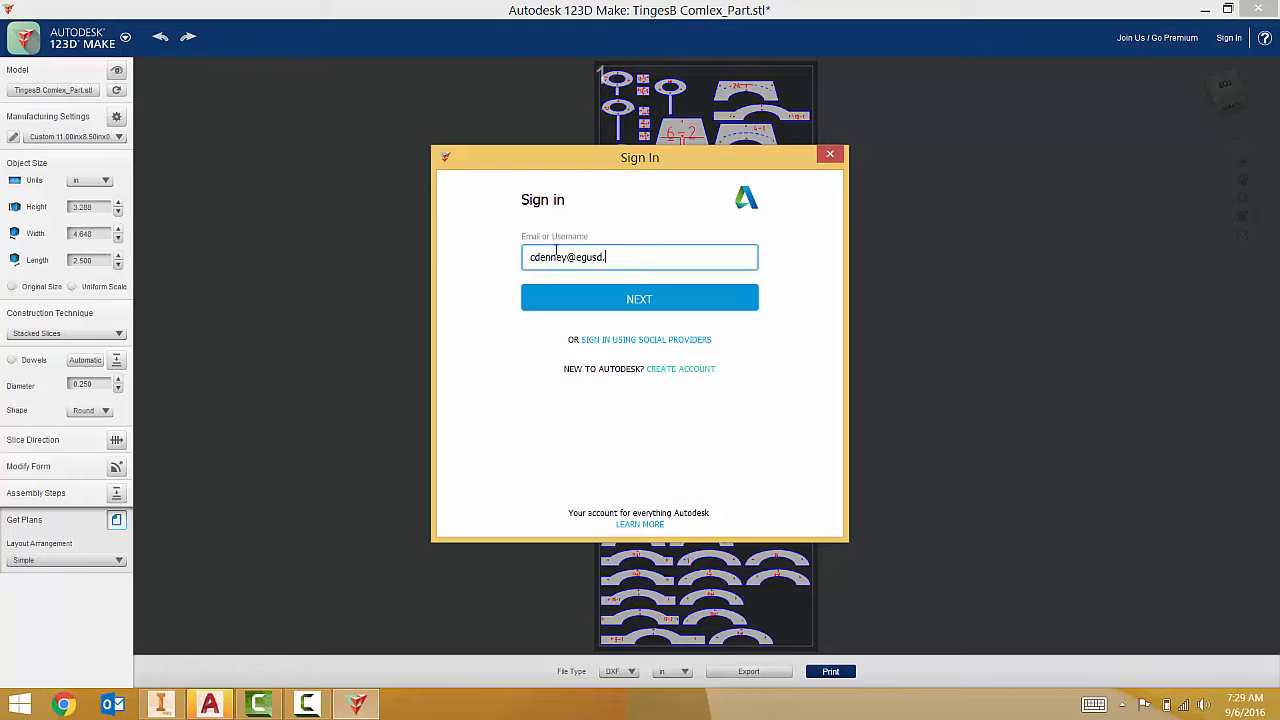
click(608, 299)
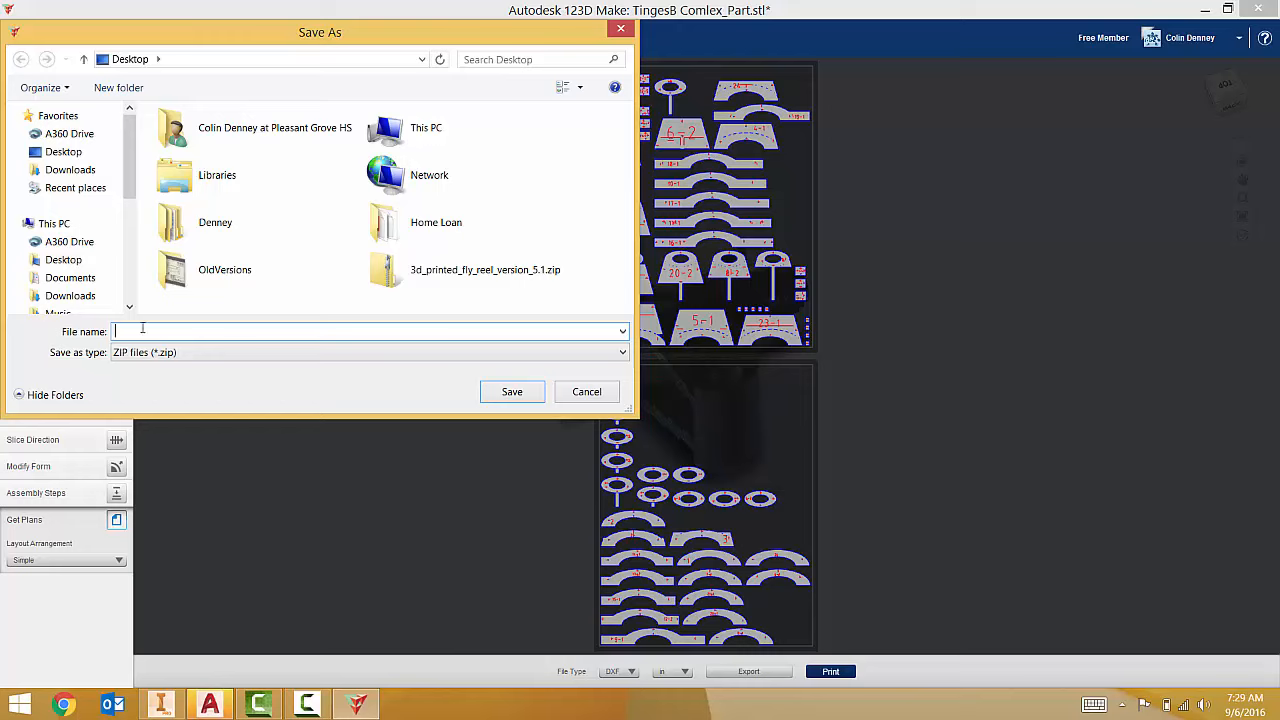
Step: Save the exported plans to the Desktop as a ZIP file named 123DMake
click(68, 155)
text(123D)
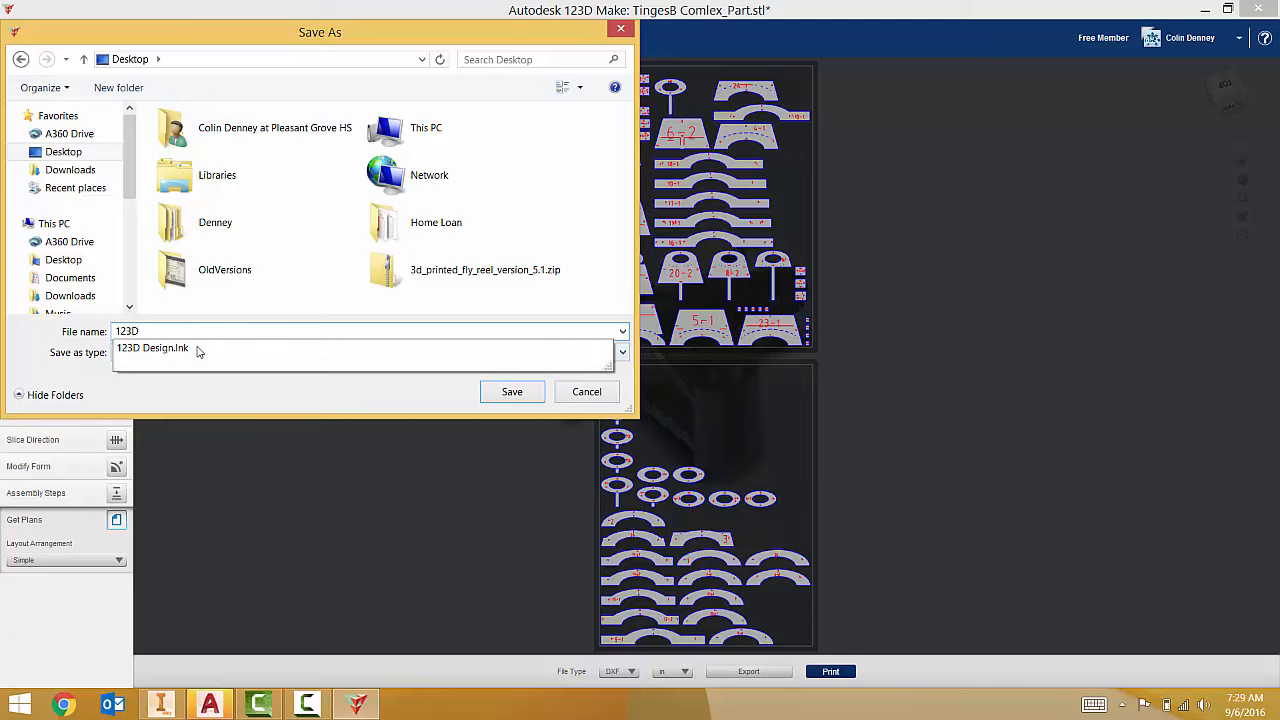
text(Make)
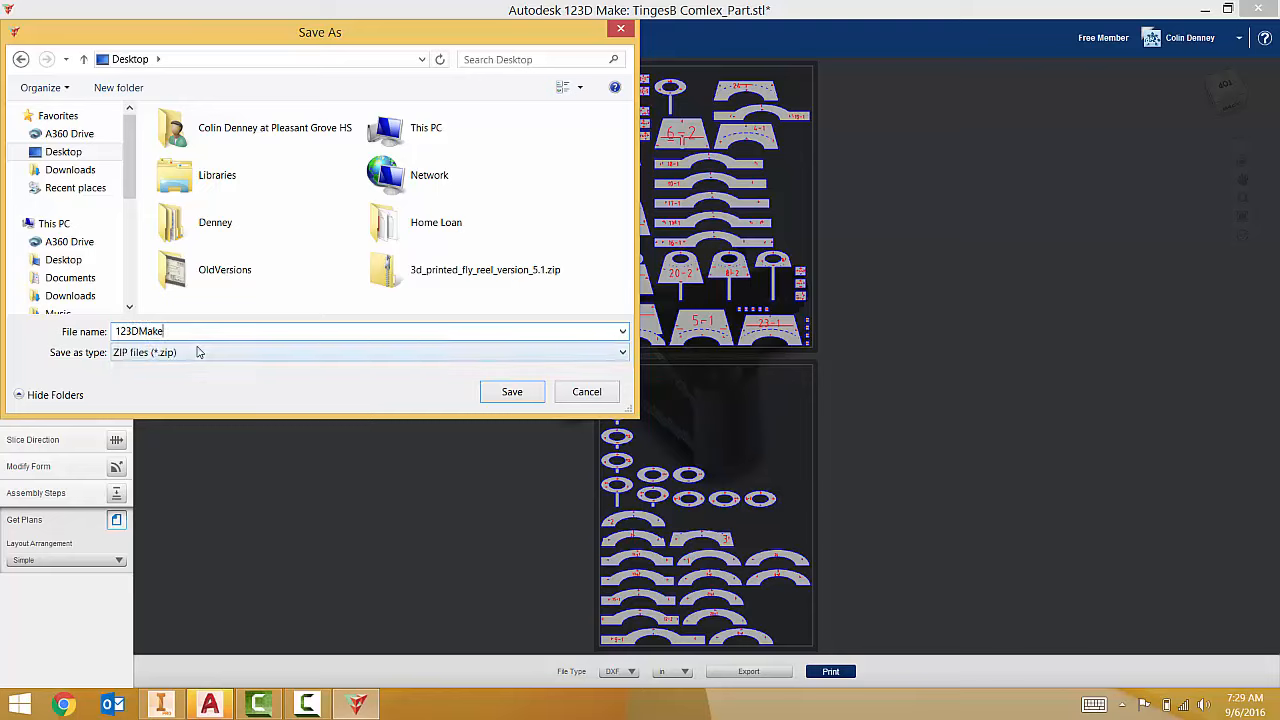
click(511, 393)
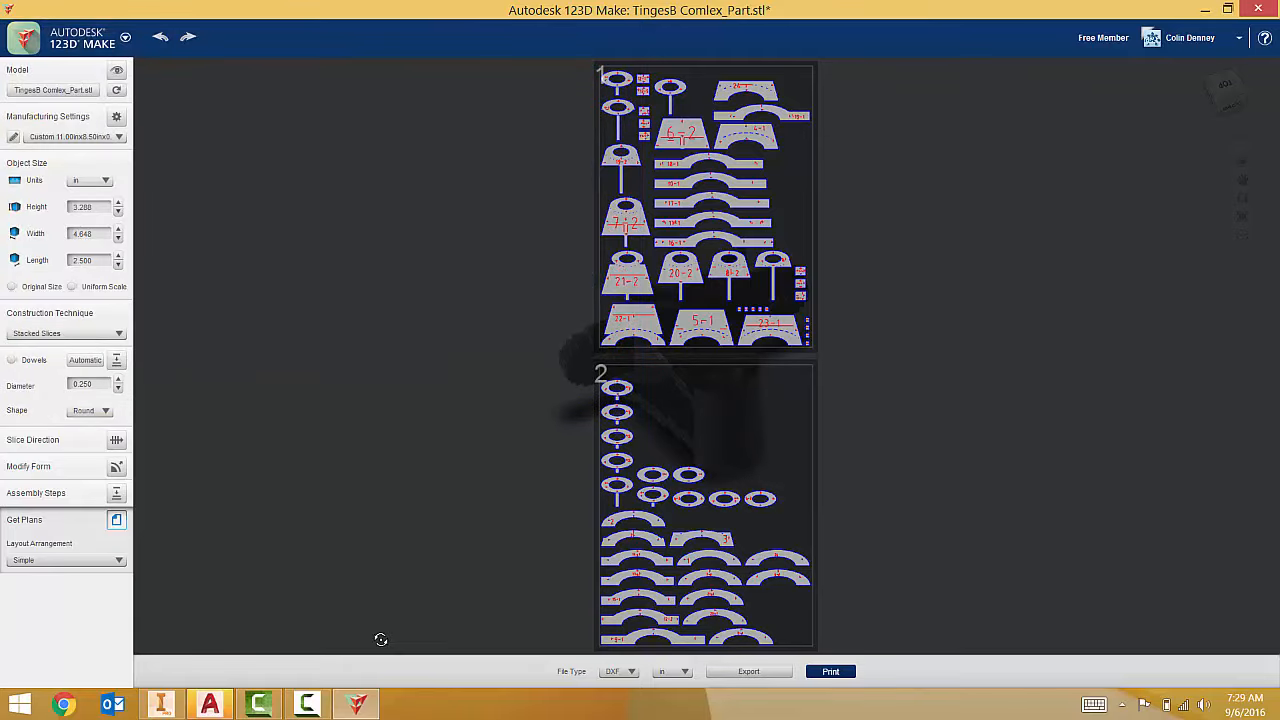
Step: Switch to AutoCAD 2017 and try to open 123DMake-0.dxf from the Desktop's 123DMake.zip, filtering the files by DXF
click(212, 705)
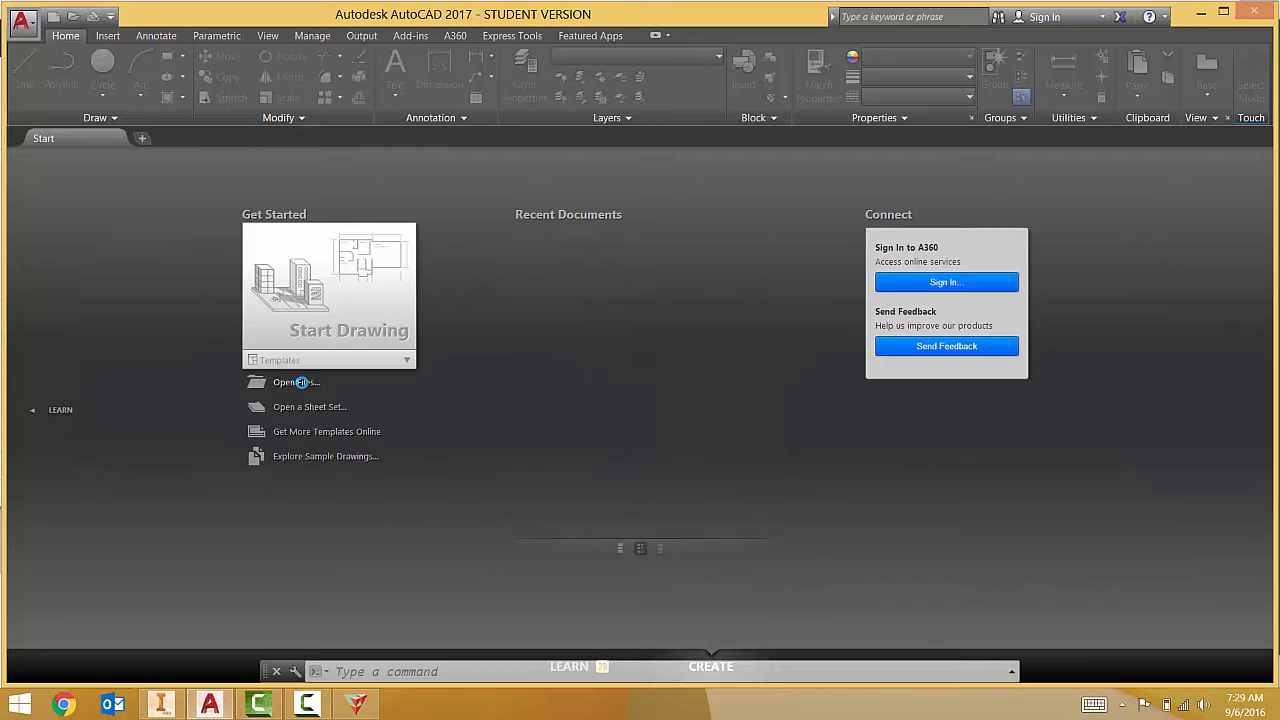
click(300, 383)
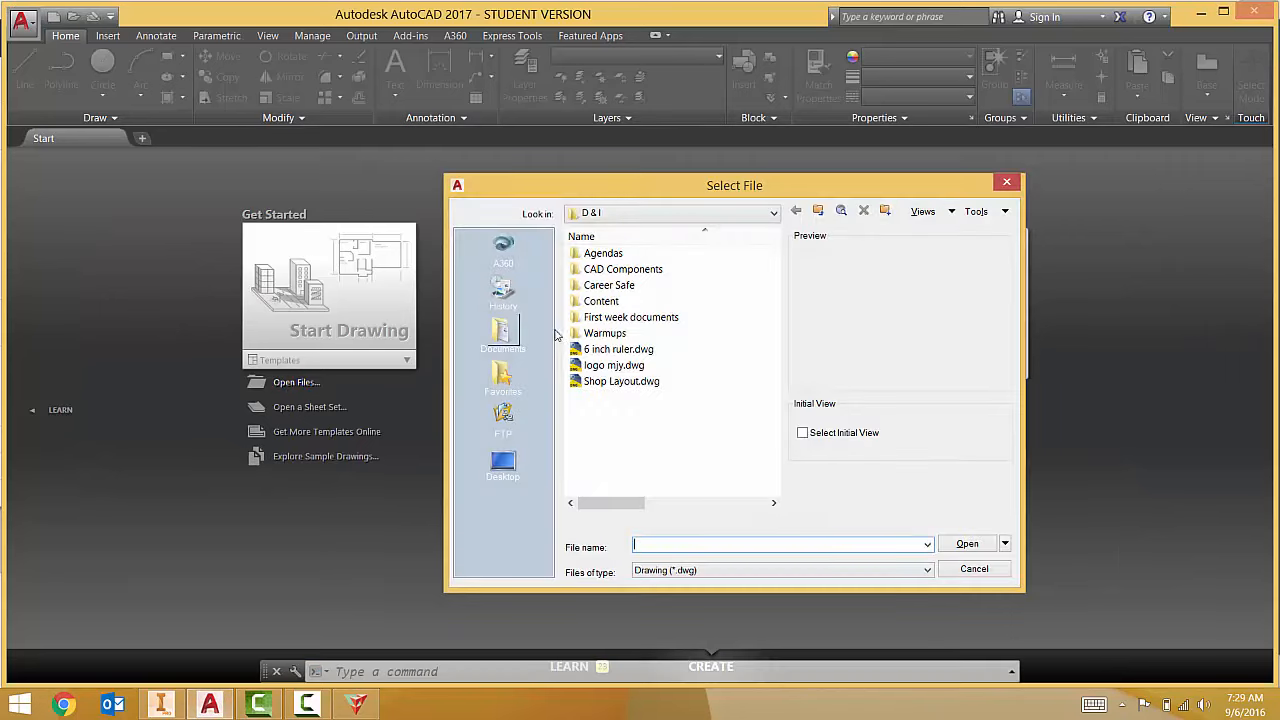
click(774, 213)
click(687, 236)
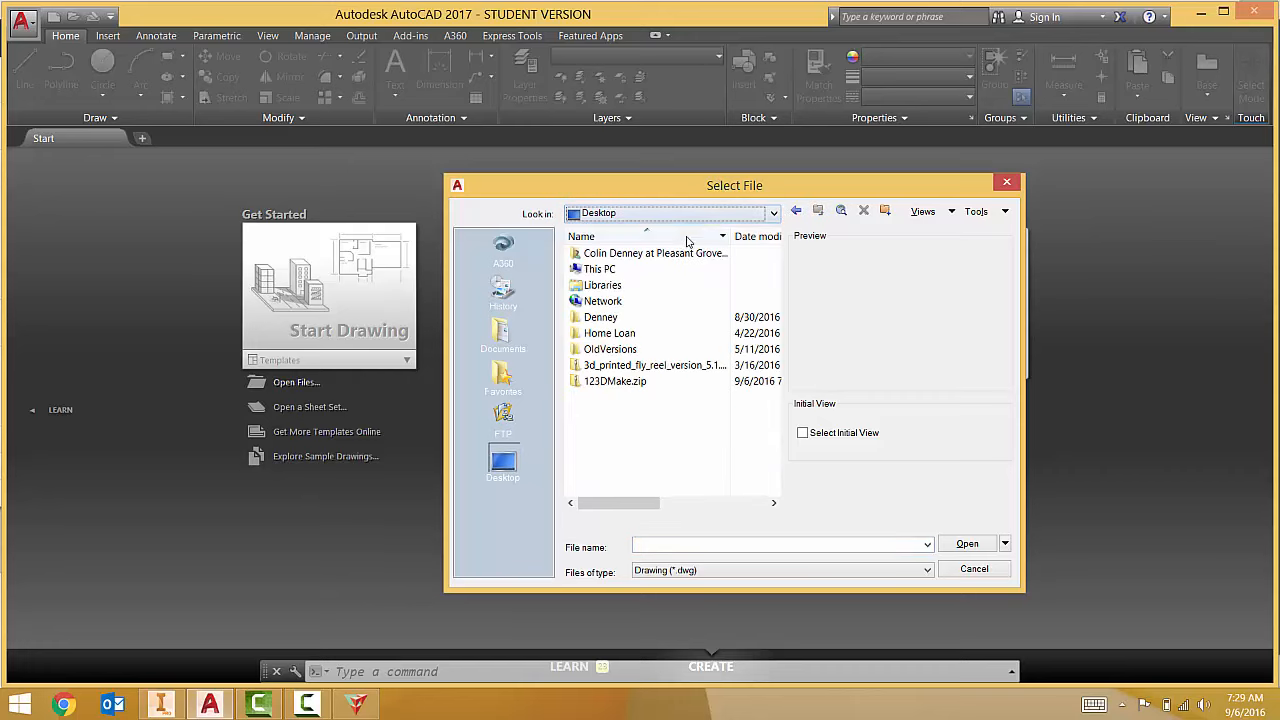
double_click(614, 382)
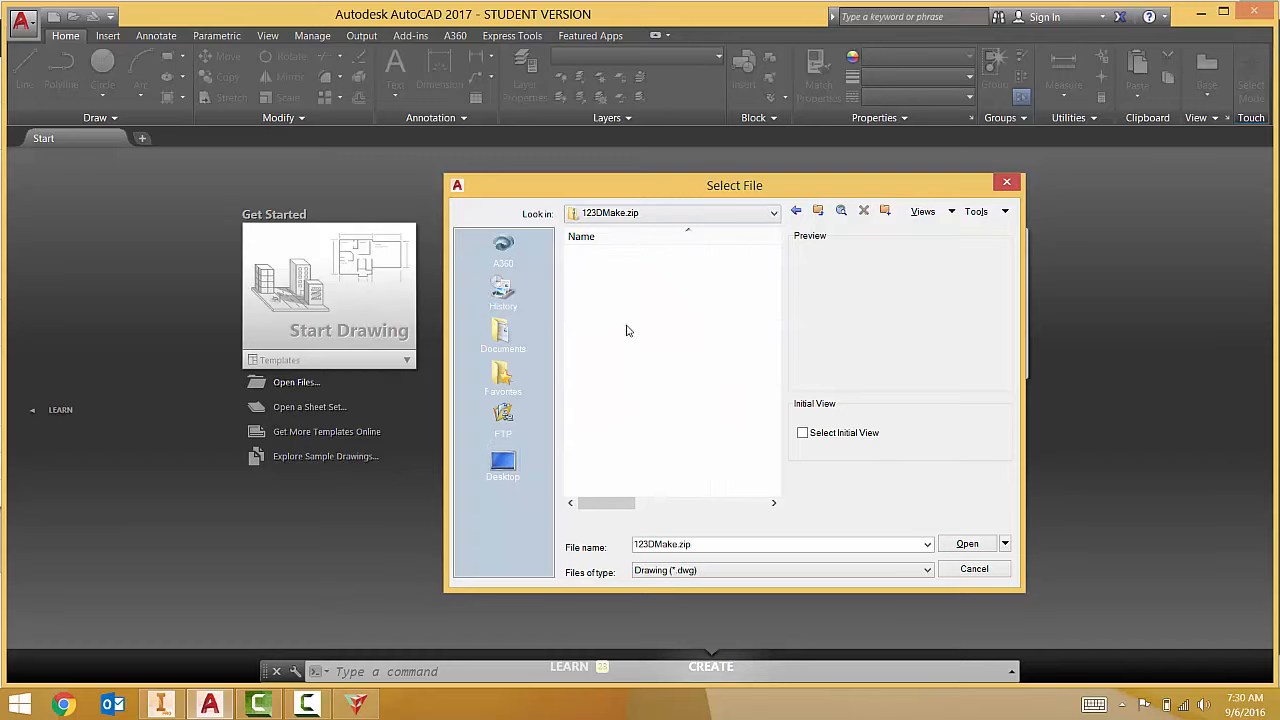
click(709, 571)
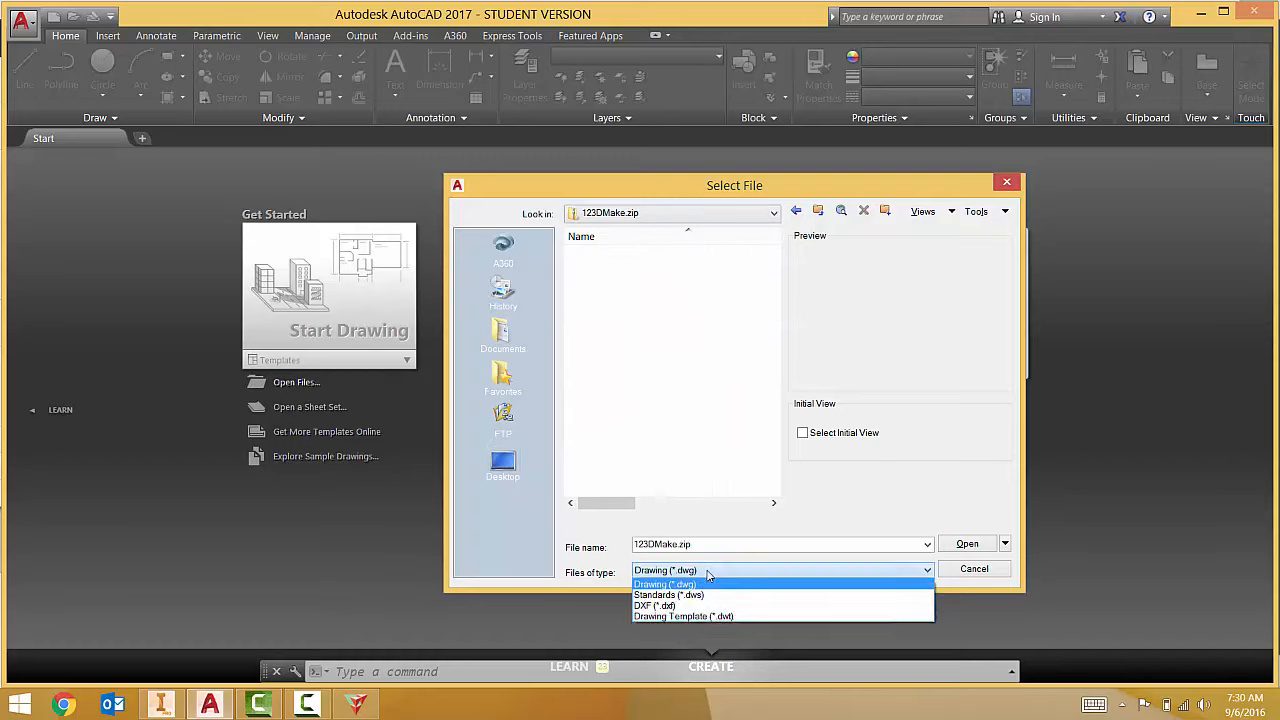
click(680, 606)
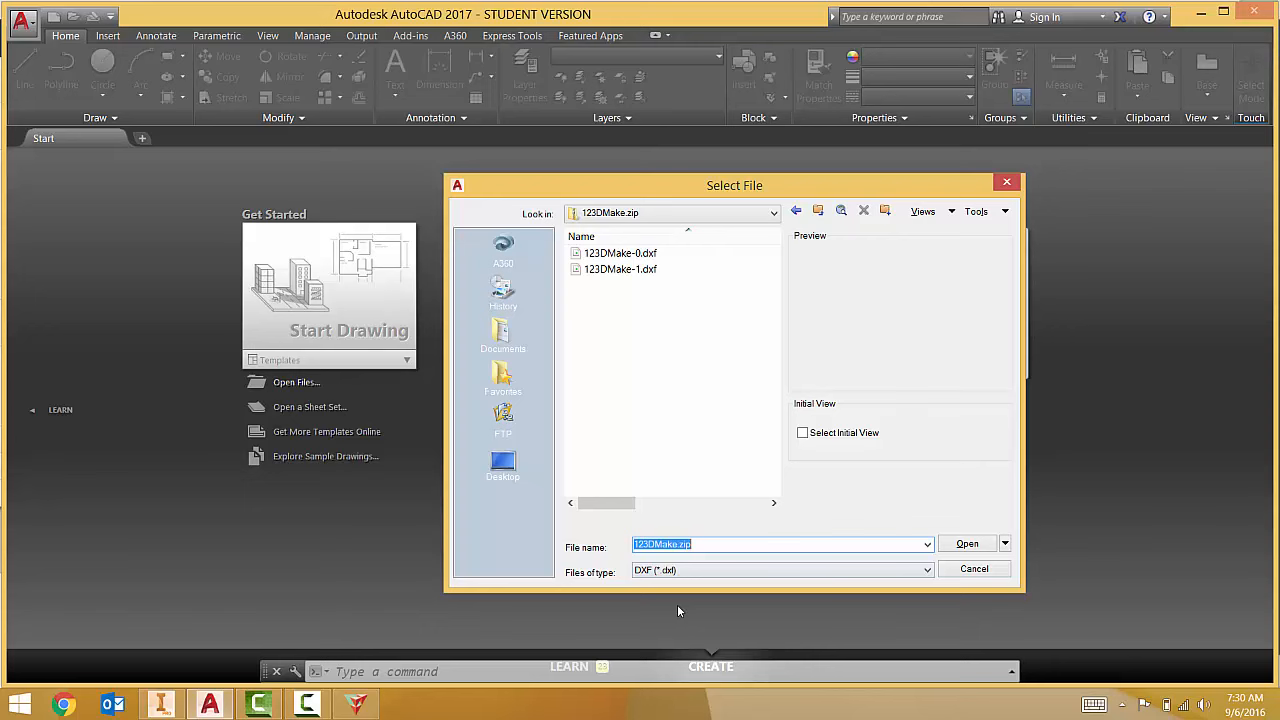
click(615, 256)
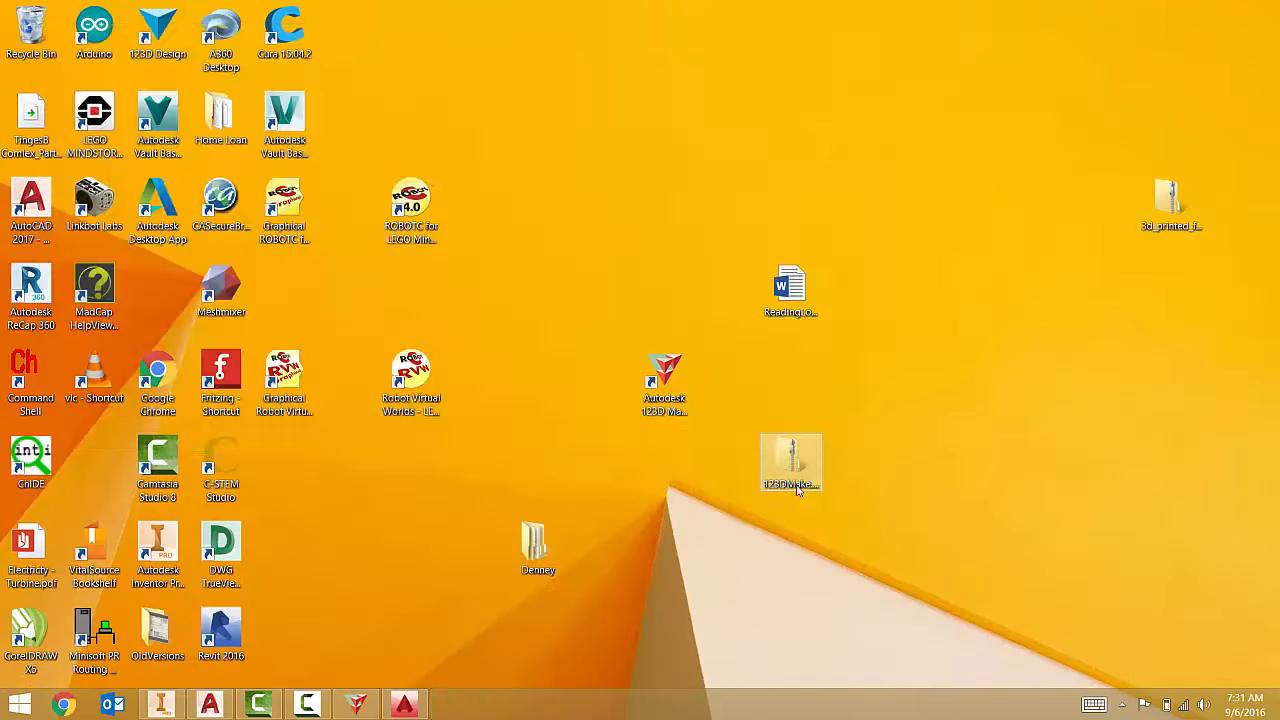
Step: Open 123DMake-0.dxf read-only in AutoCAD 2016 from the 123DMake ZIP on the Desktop
double_click(802, 486)
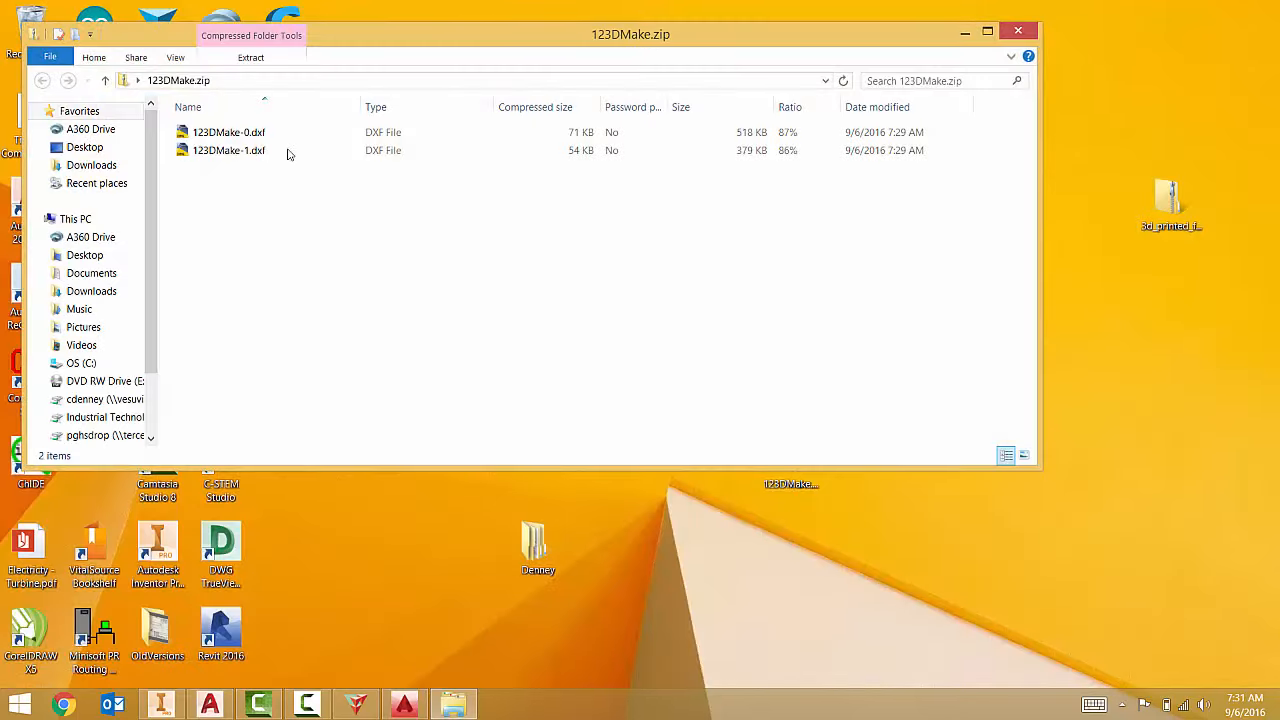
double_click(225, 132)
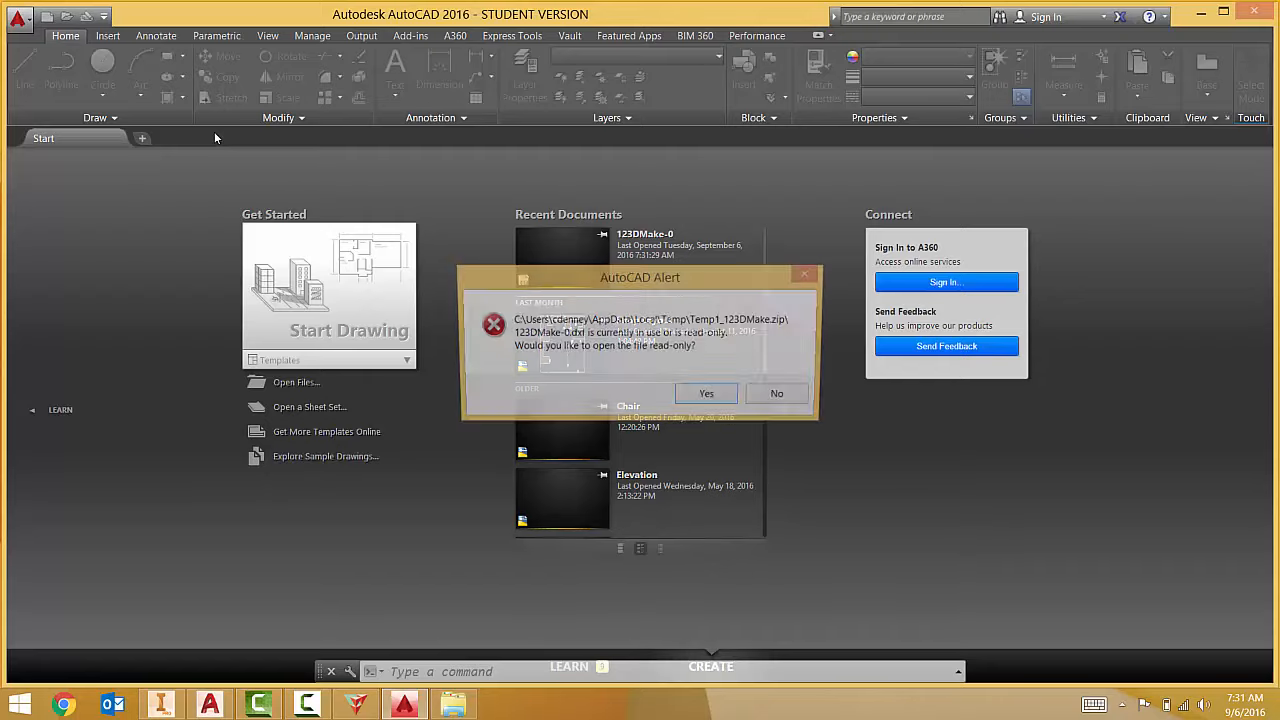
click(692, 395)
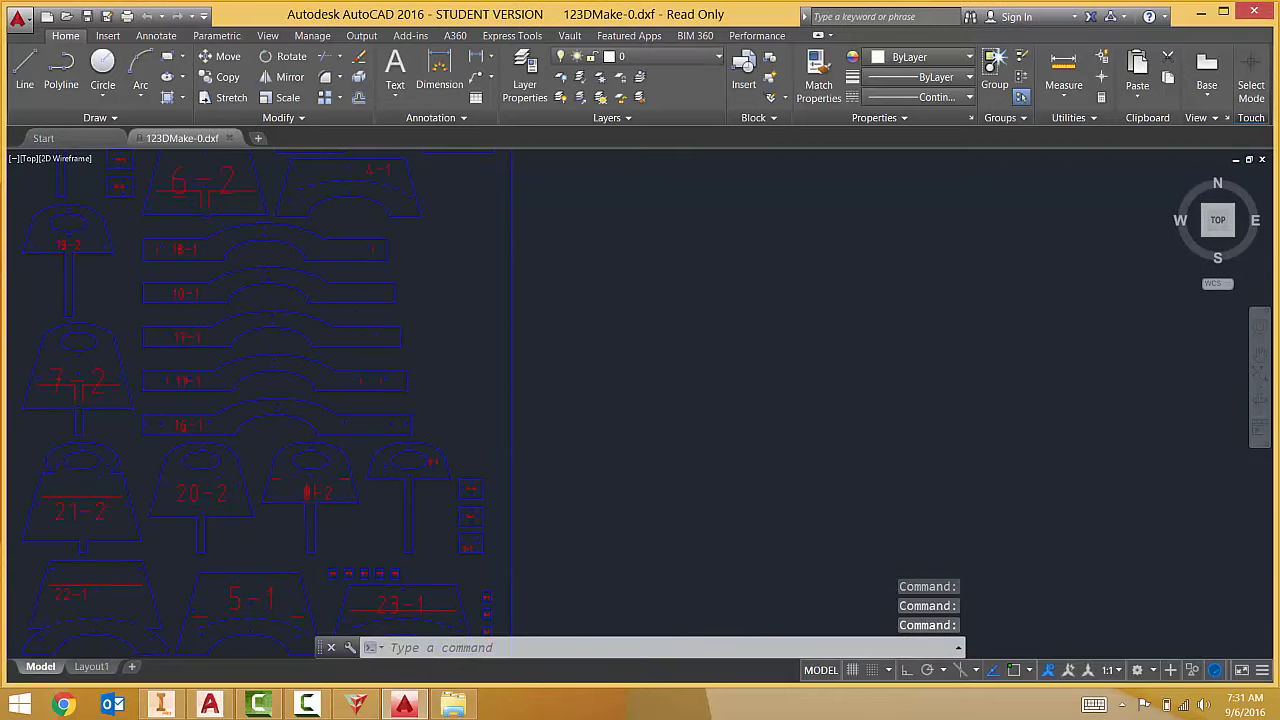
Step: Examine the cut sheet's slice outlines and part labels, from the whole sheet down to its lower rows
scroll(640, 434, down, 5)
mouse_move(640, 434)
middle_down()
mouse_move(683, 456)
mouse_move(733, 456)
middle_up()
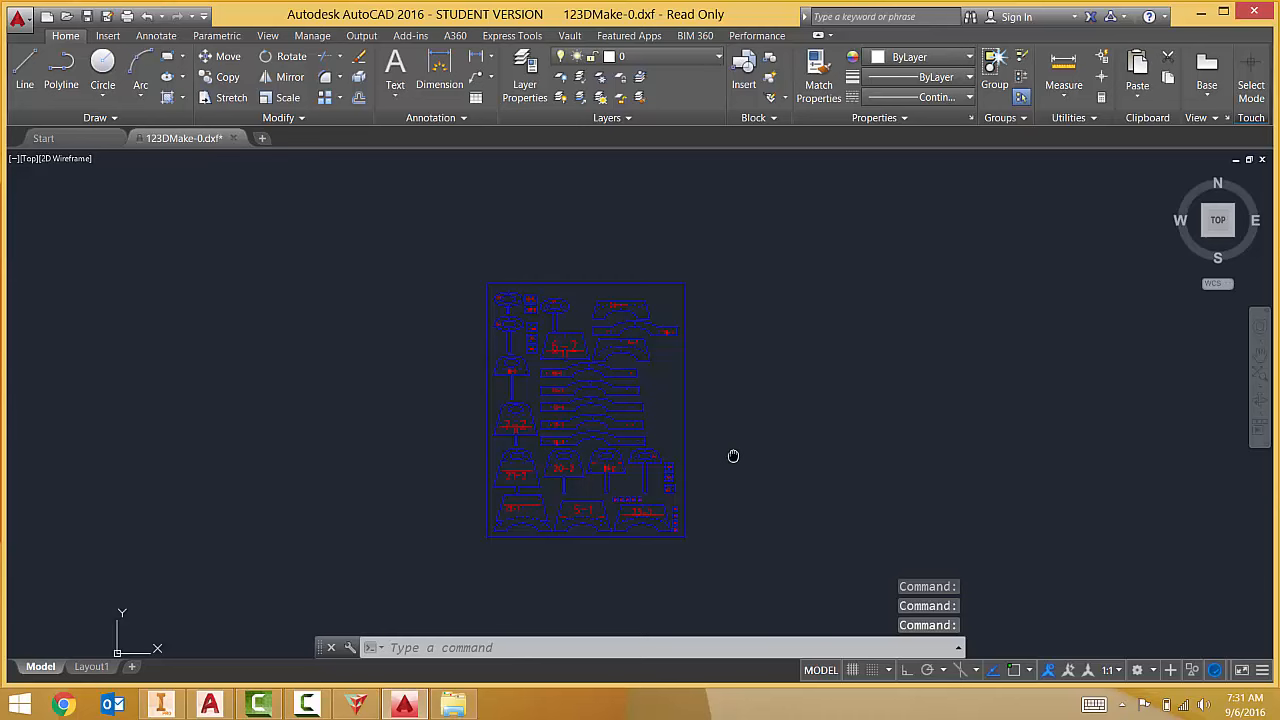
scroll(649, 450, up, 3)
scroll(415, 412, up, 3)
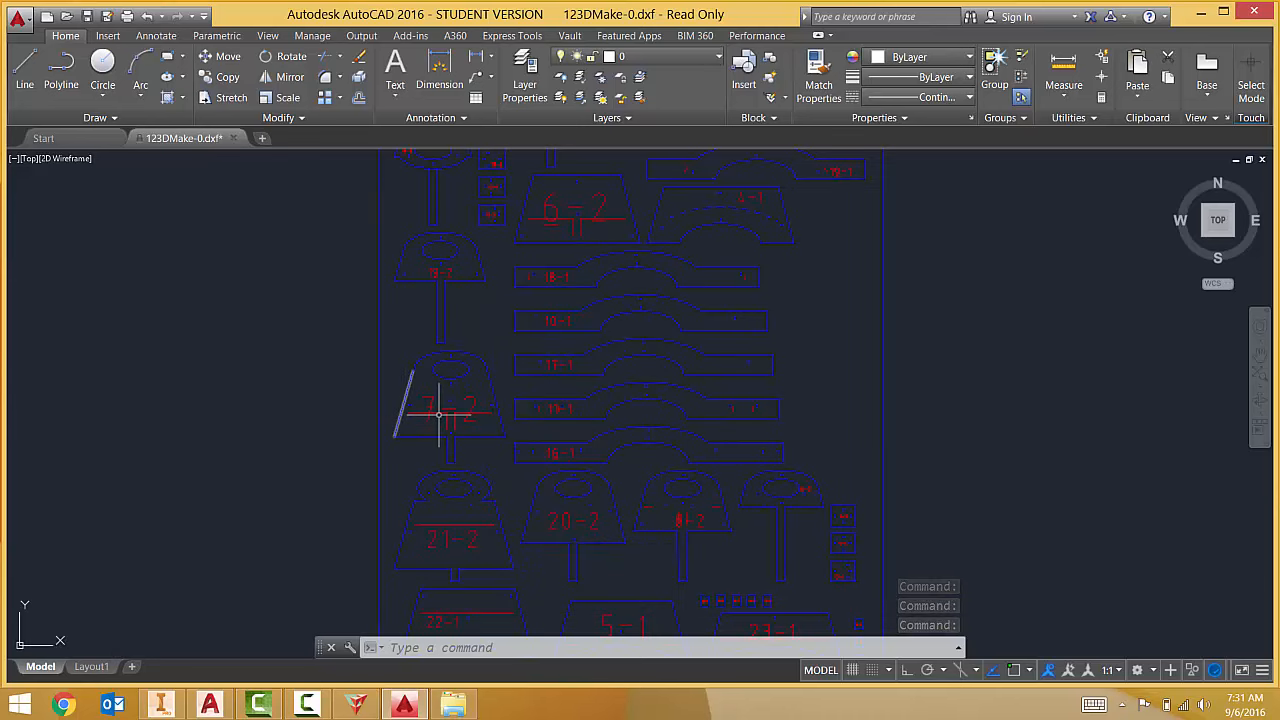
scroll(491, 400, down, 6)
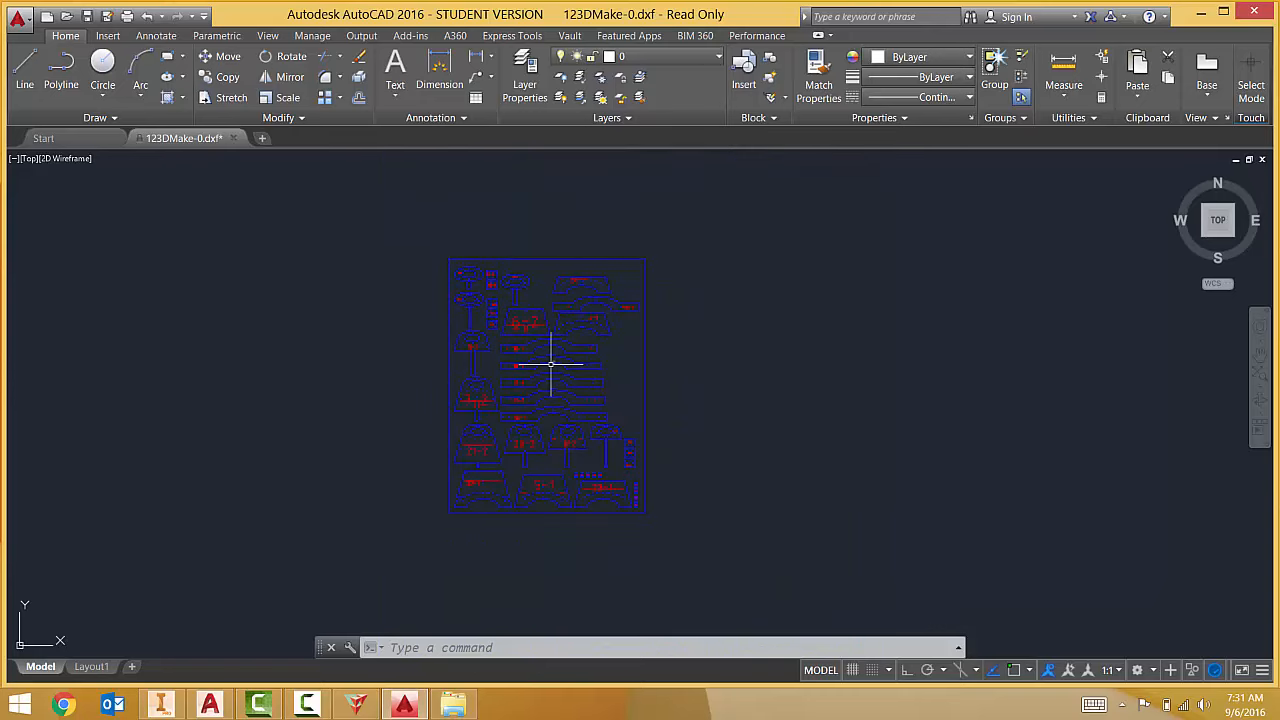
scroll(550, 364, up, 4)
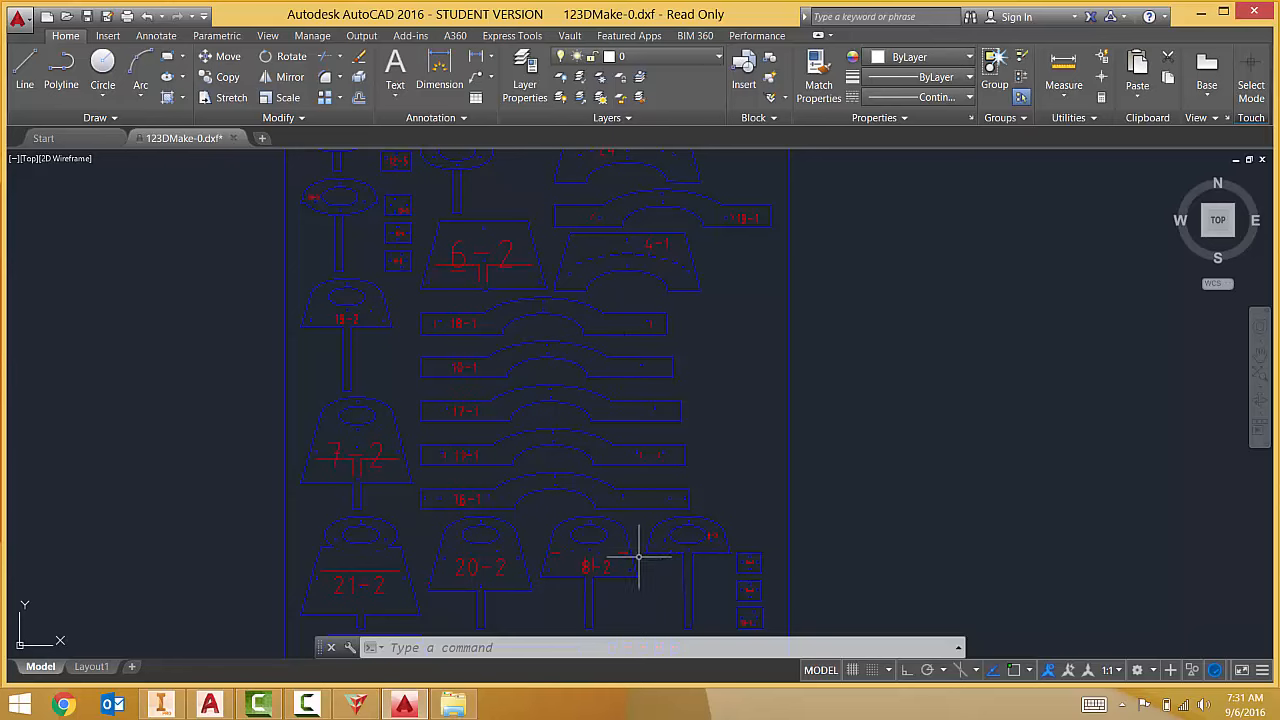
mouse_move(663, 594)
middle_down()
mouse_move(703, 474)
mouse_move(688, 388)
middle_up()
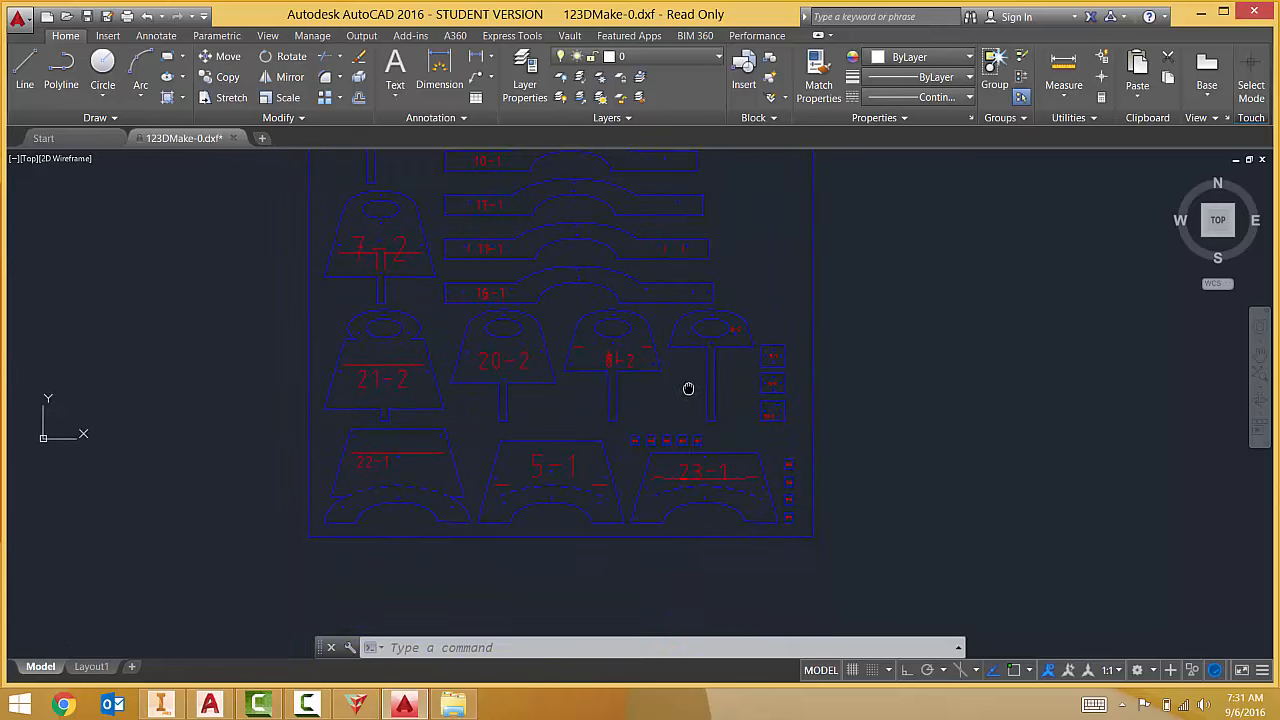
Step: Select the lower and right frame lines, inspect the small numbered pieces beside them, and clear the selection
click(690, 538)
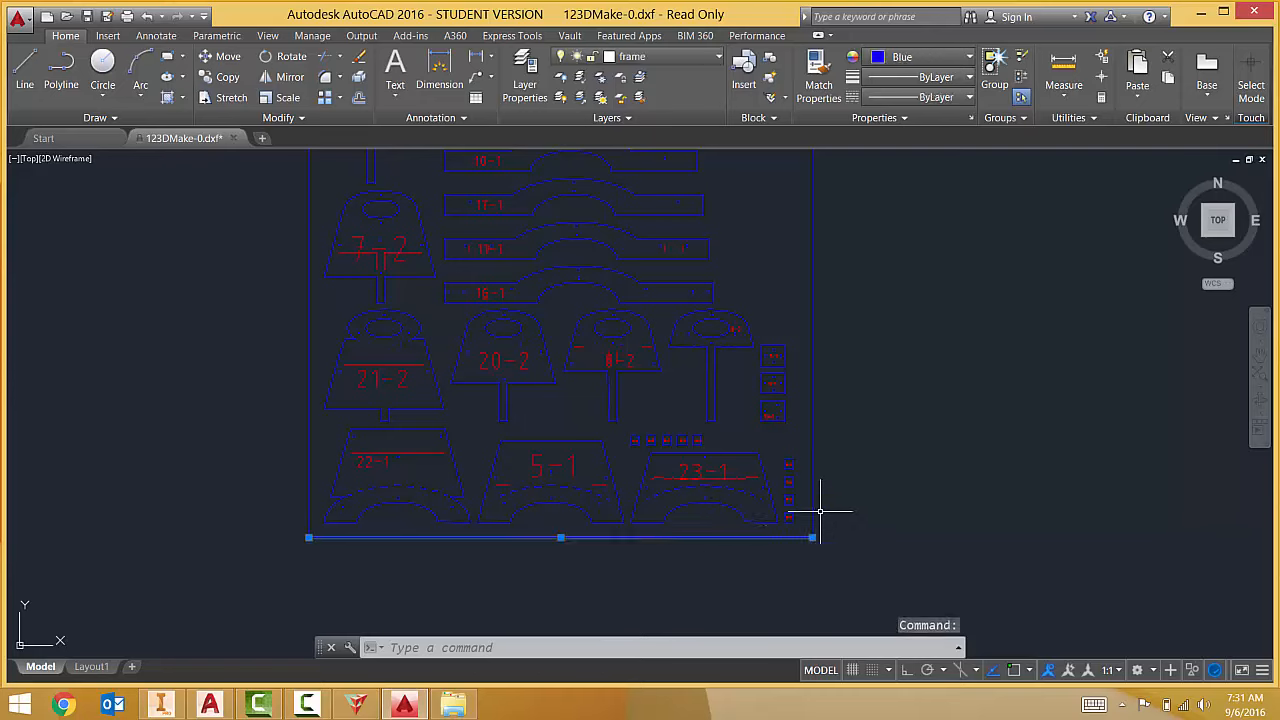
click(855, 487)
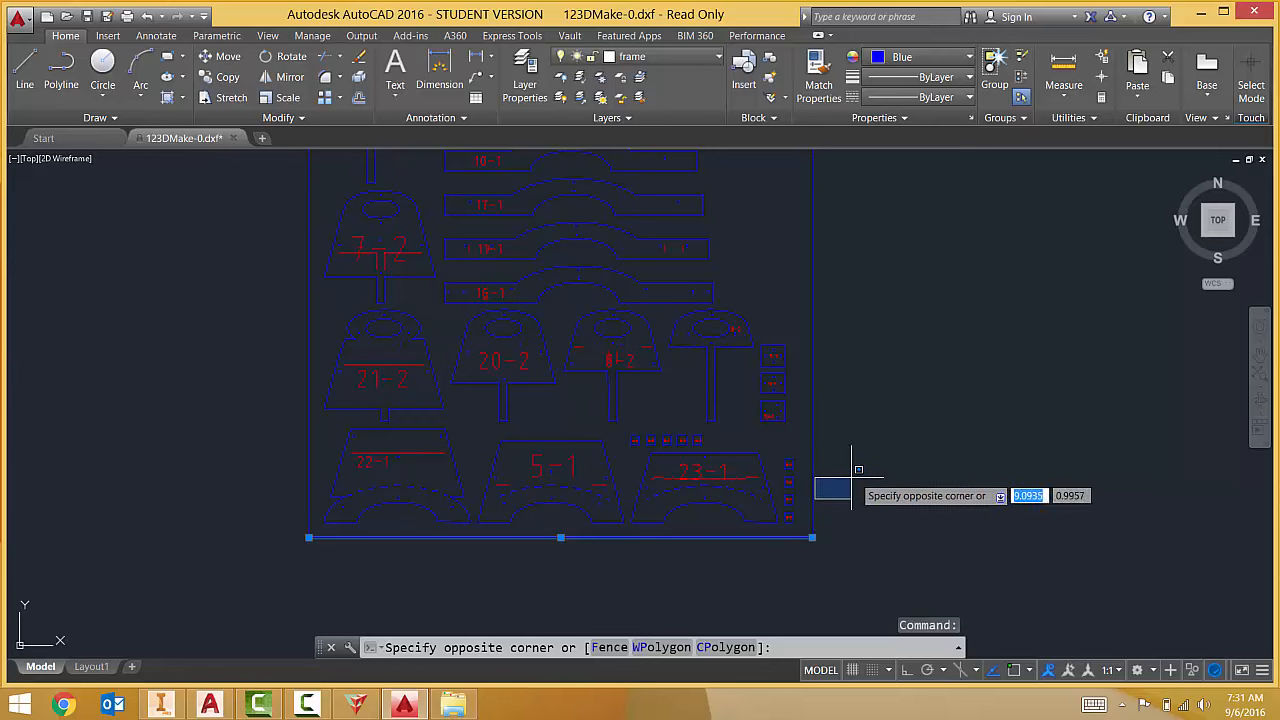
click(808, 523)
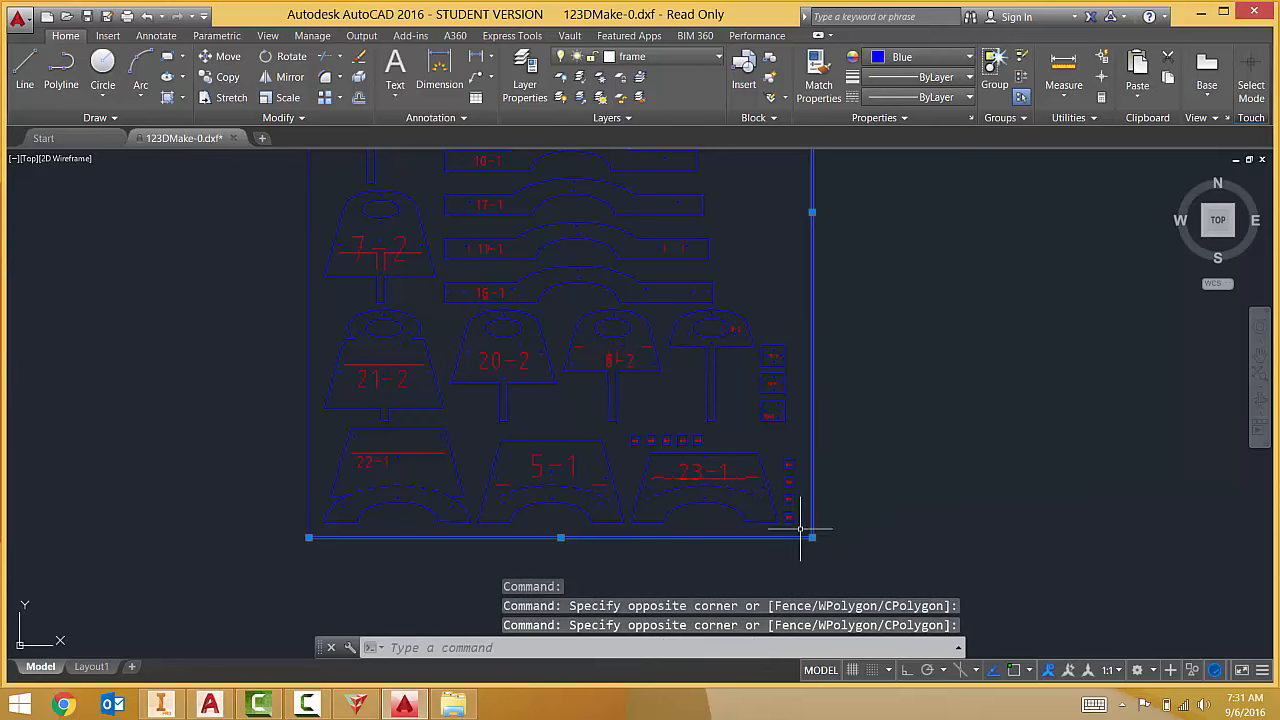
scroll(800, 527, down, 3)
scroll(799, 526, up, 6)
scroll(799, 526, up, 2)
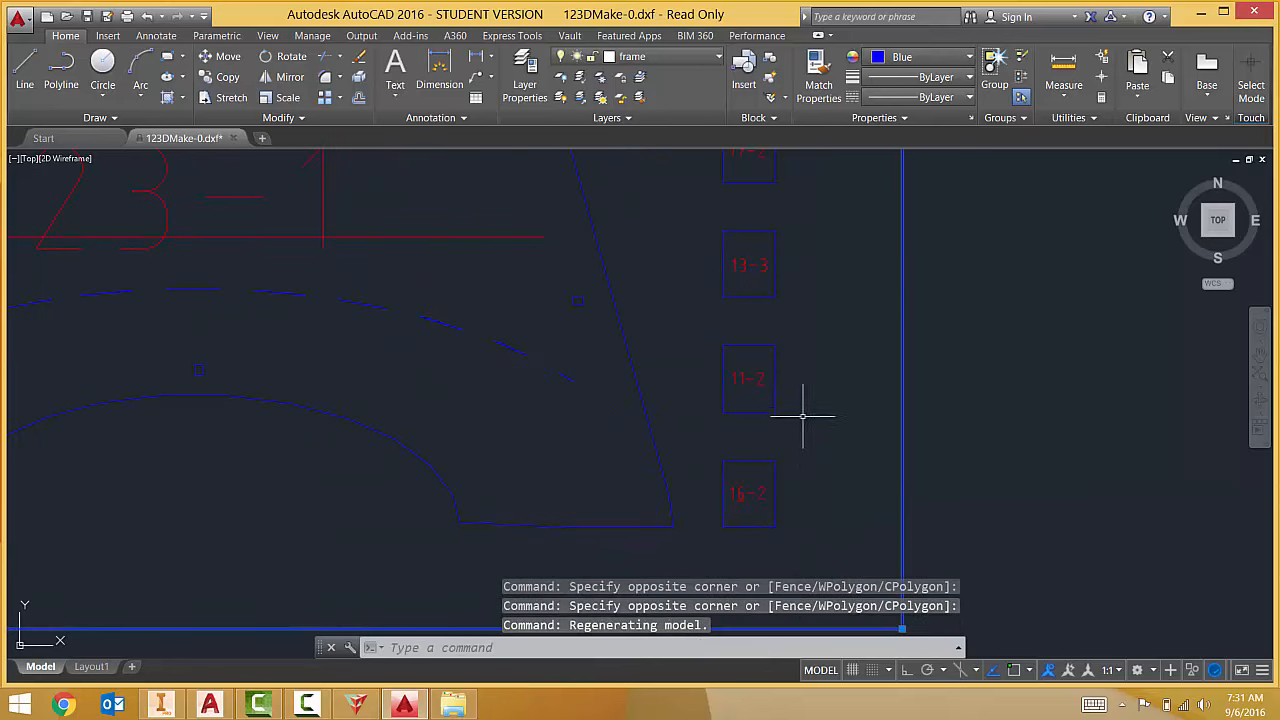
scroll(706, 486, down, 3)
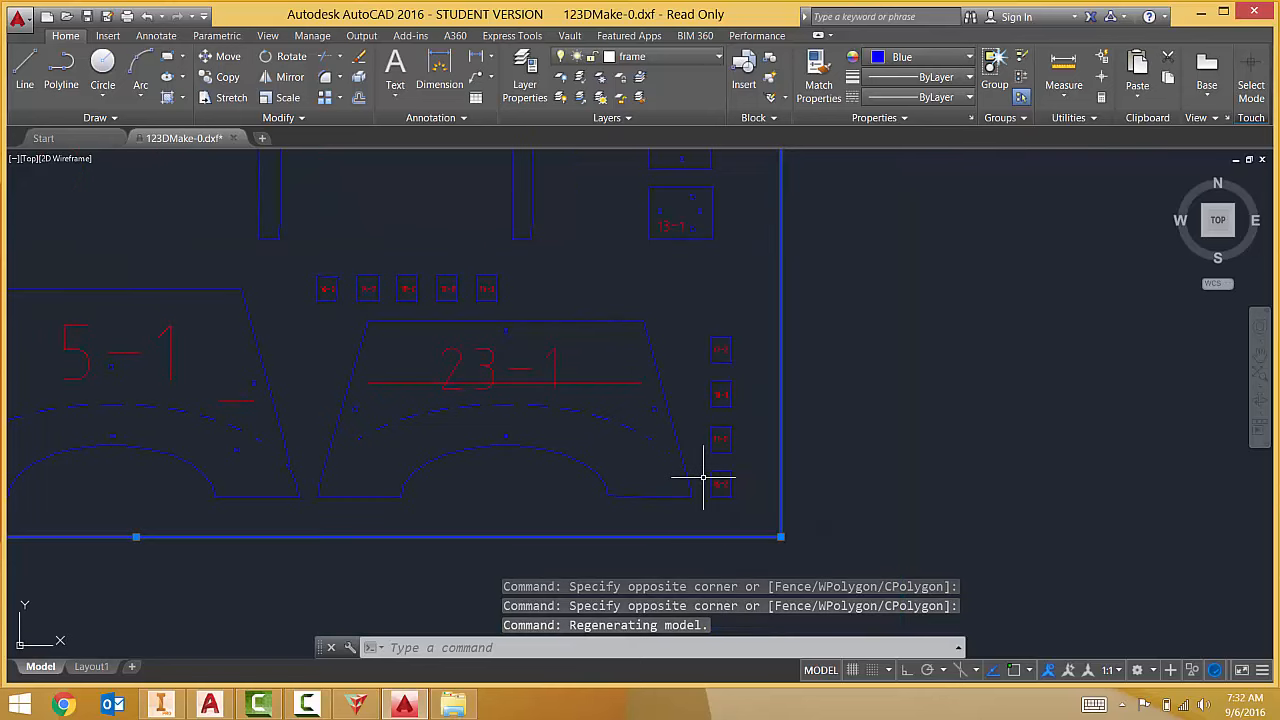
scroll(737, 495, down, 4)
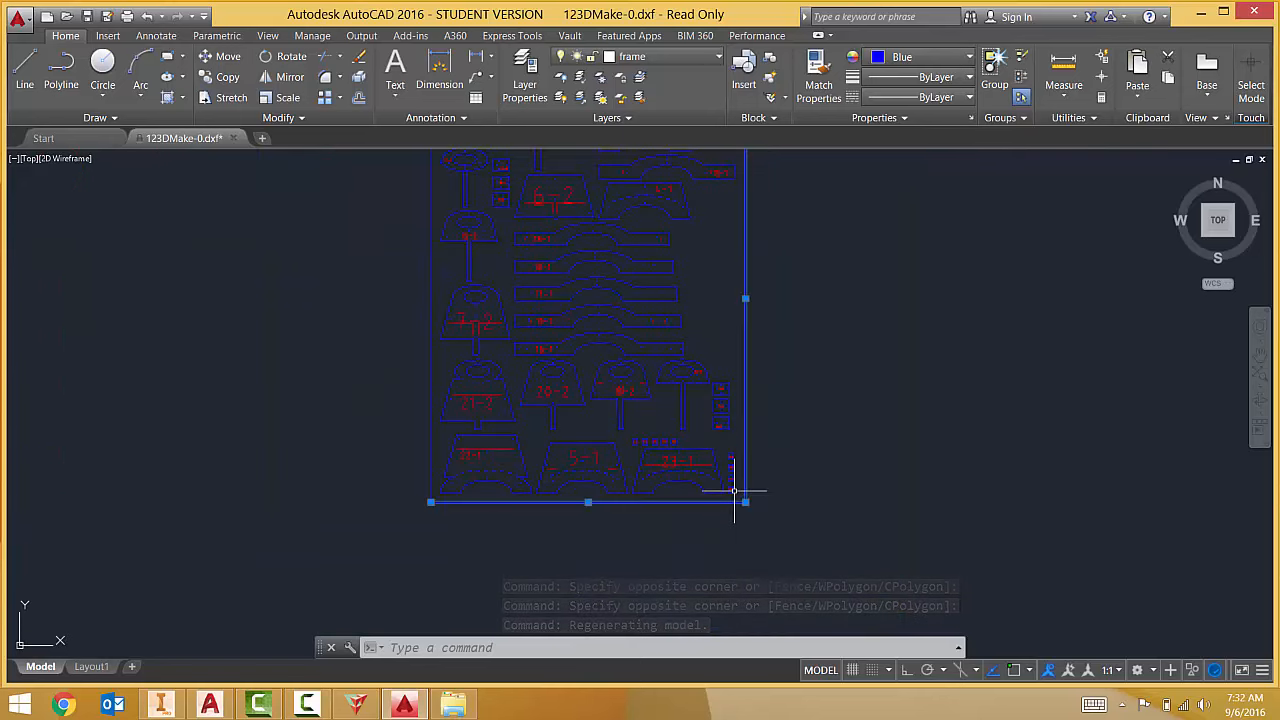
scroll(713, 389, up, 6)
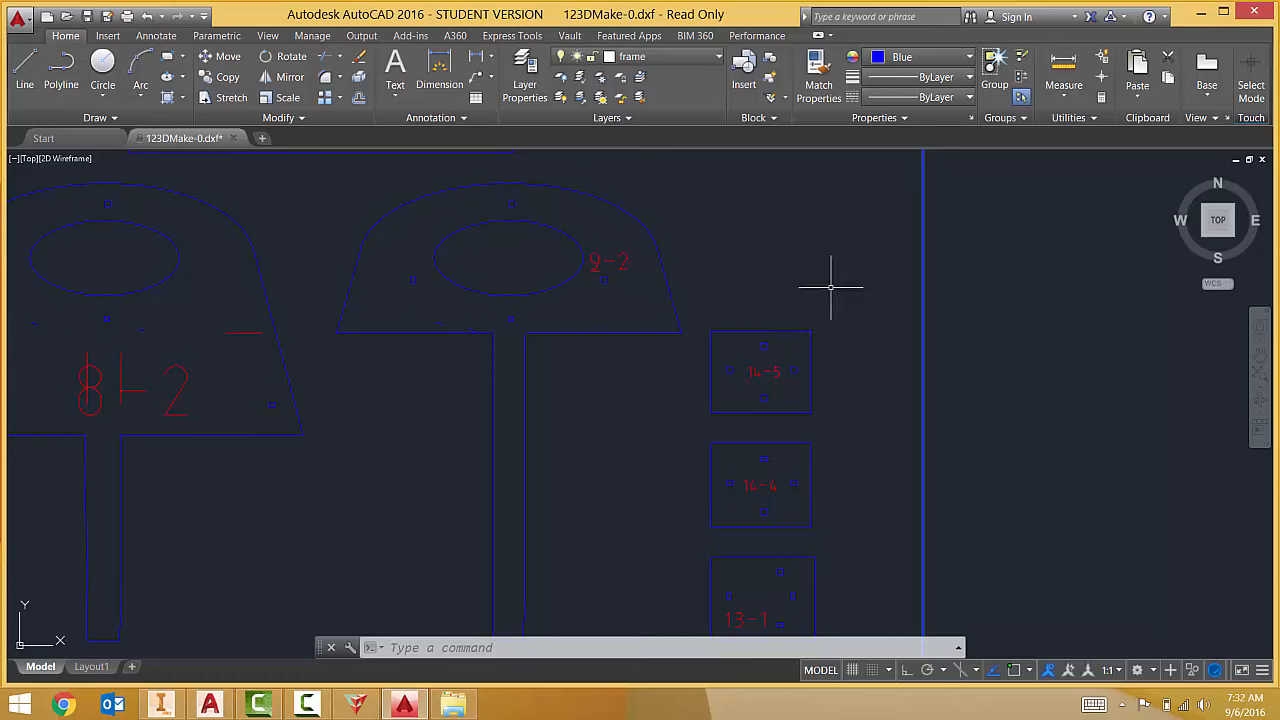
key(Escape)
key(Escape)
Step: Change the color of piece 14-5's outline and its four small inner squares to Red
click(873, 268)
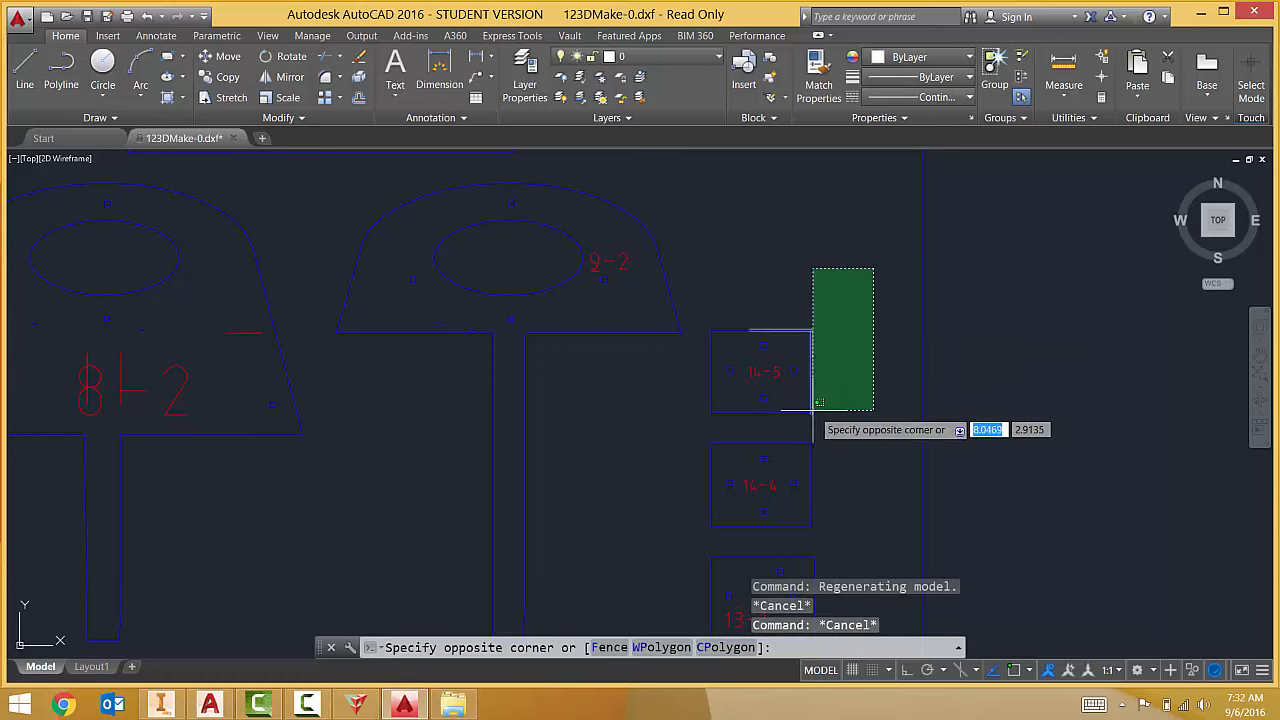
click(797, 421)
click(842, 299)
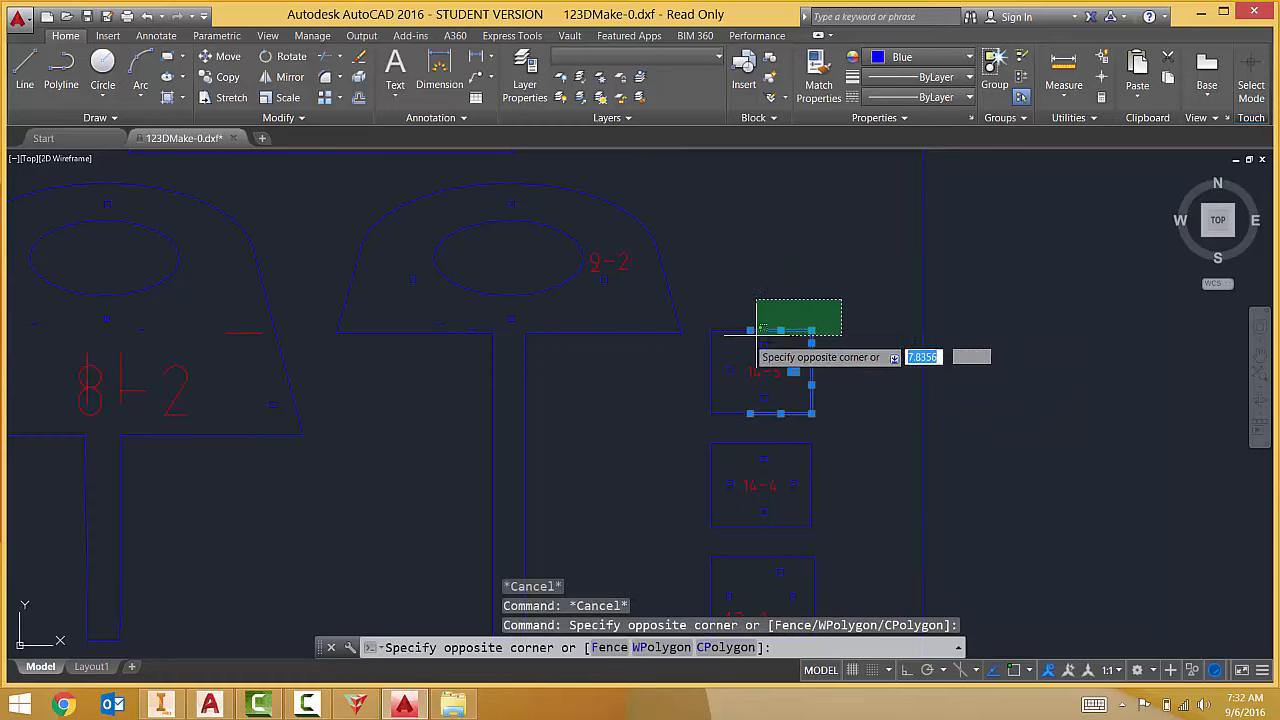
click(711, 353)
click(745, 352)
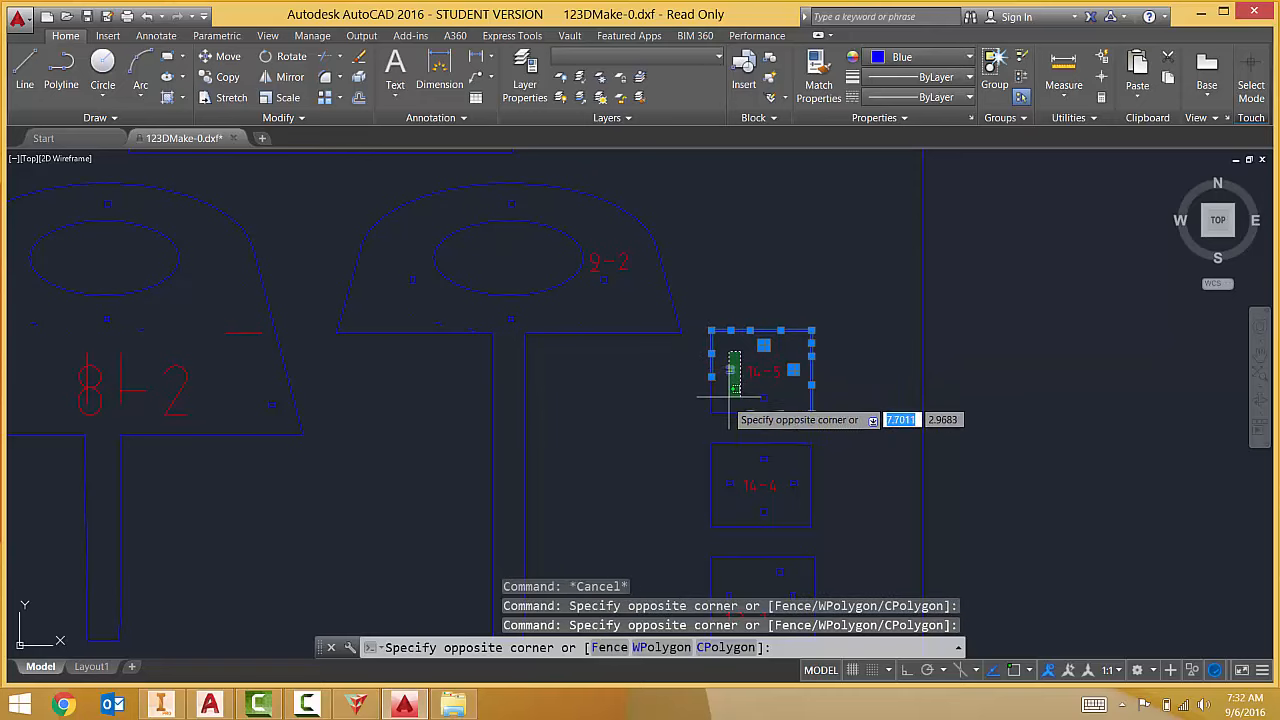
click(702, 427)
click(844, 391)
click(736, 419)
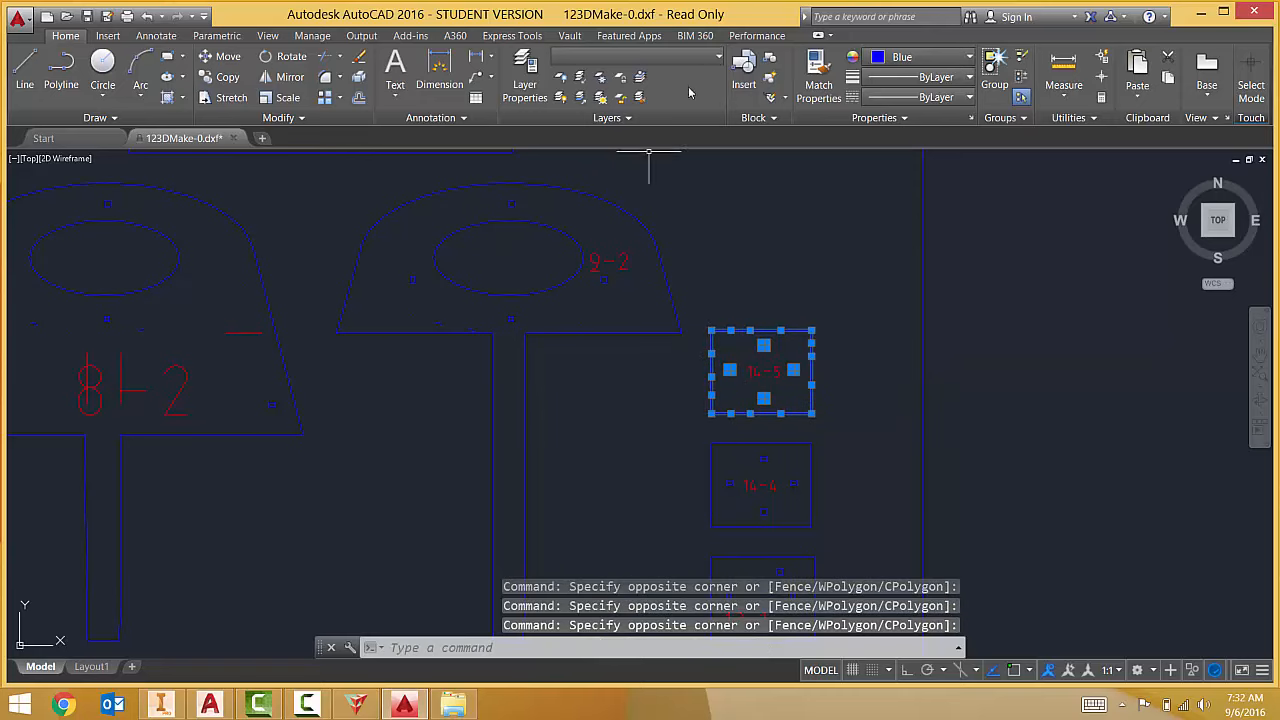
click(963, 58)
click(827, 226)
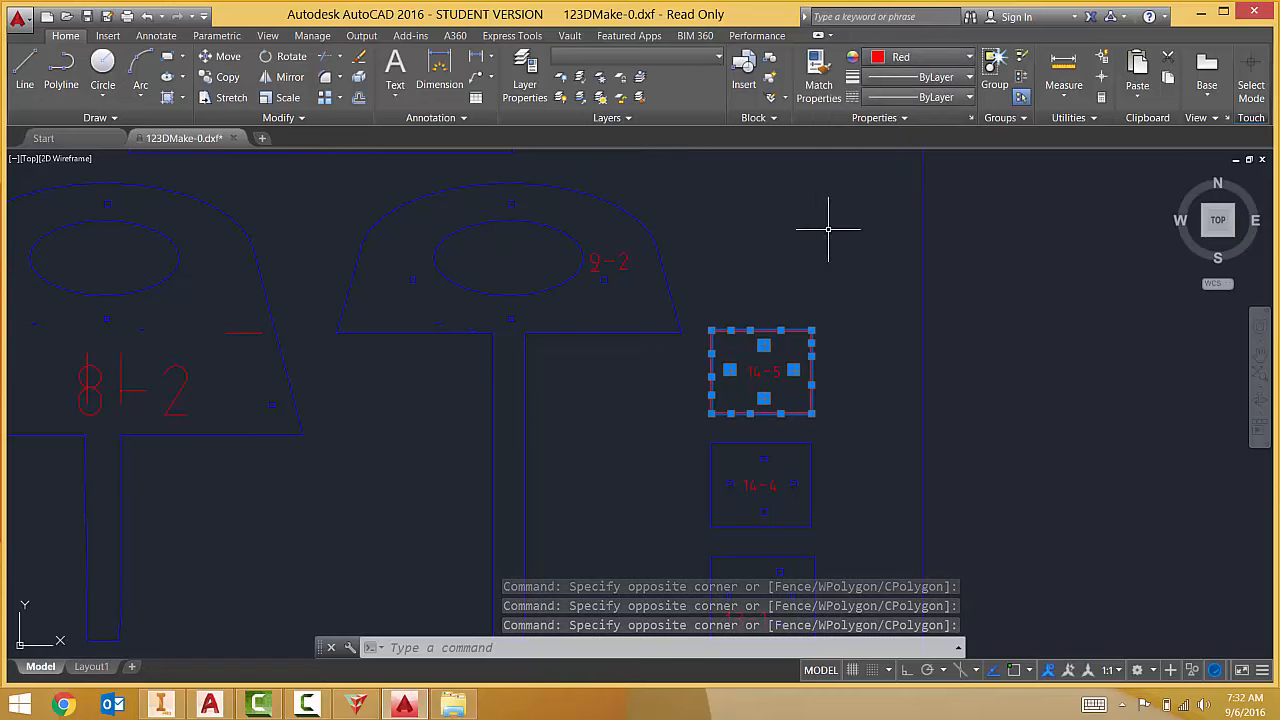
key(Escape)
key(Escape)
key(Escape)
Step: Change the color of the 14-5 label text to Blue
click(780, 362)
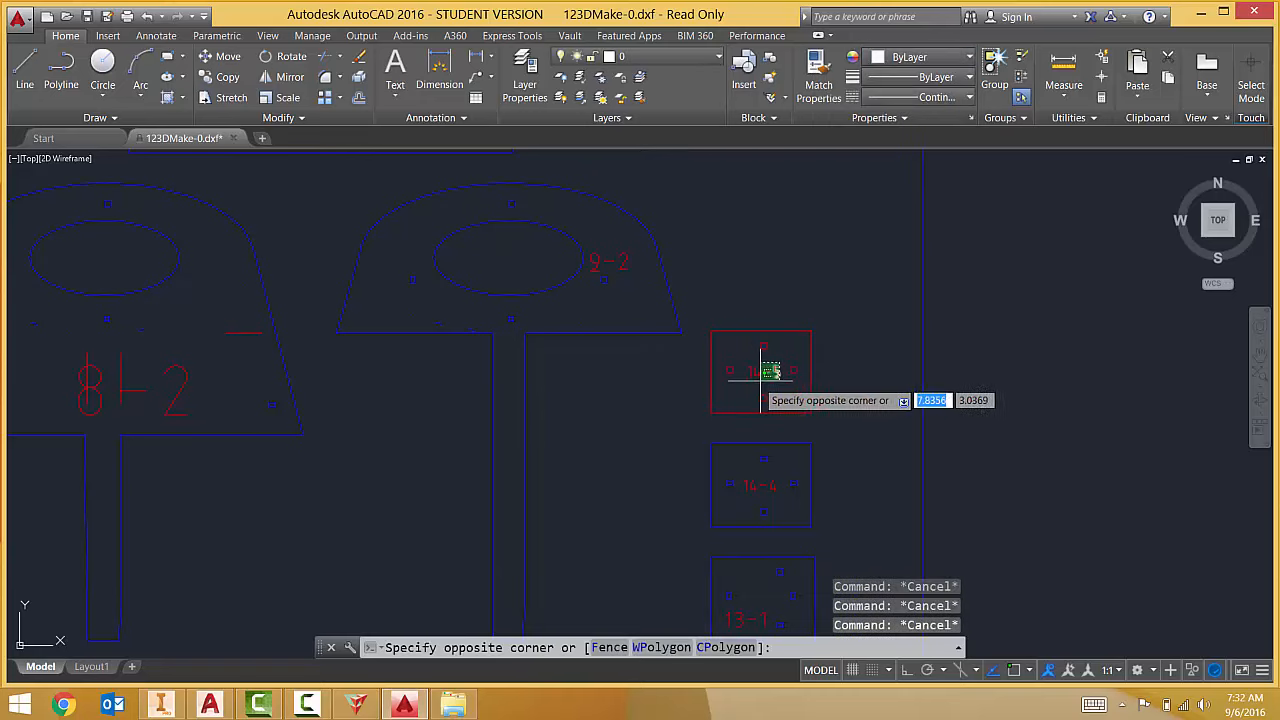
click(745, 383)
click(930, 57)
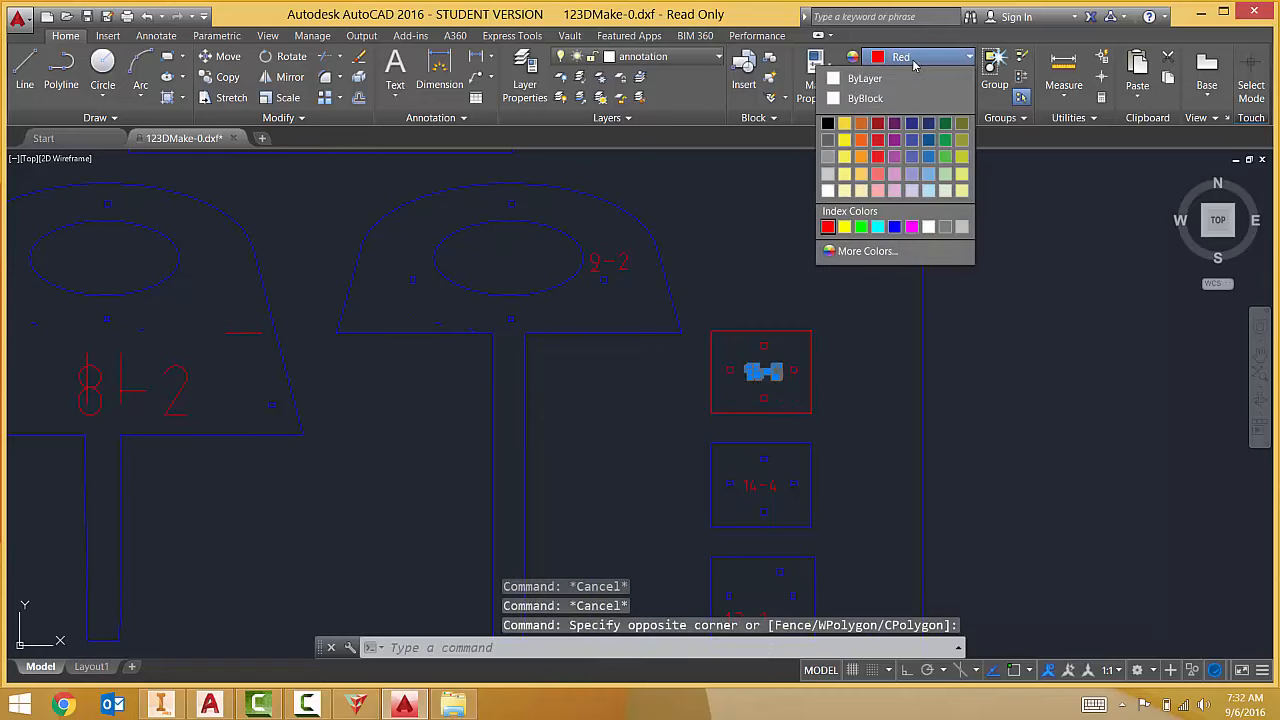
click(894, 226)
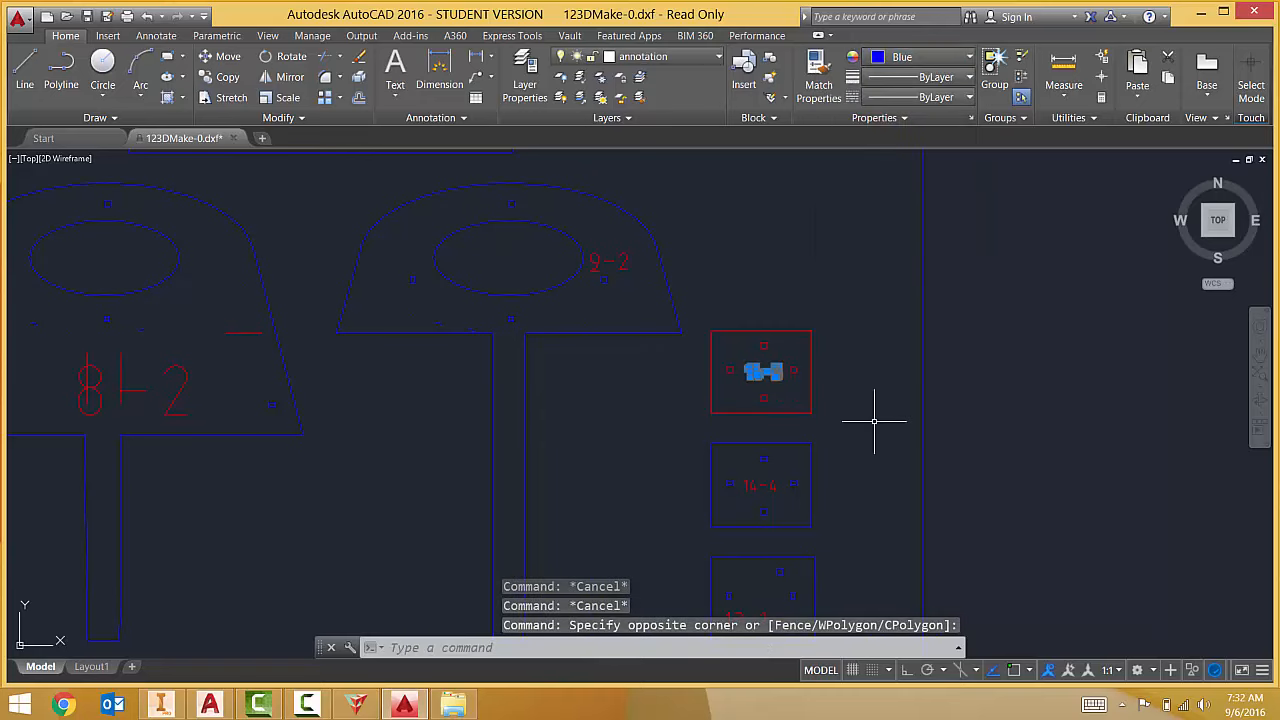
key(Escape)
key(Escape)
scroll(863, 423, up, 4)
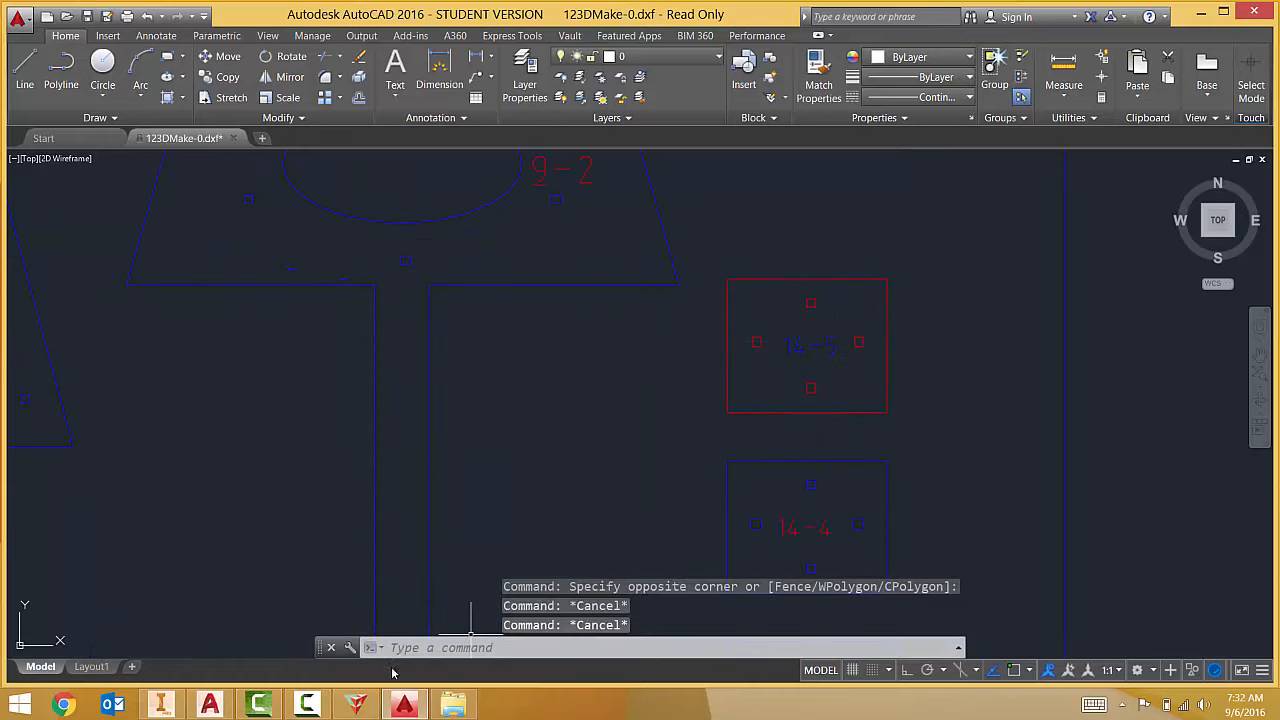
Step: Switch to 123D Make, show the assembly steps and advance through them to part 11-3
click(357, 705)
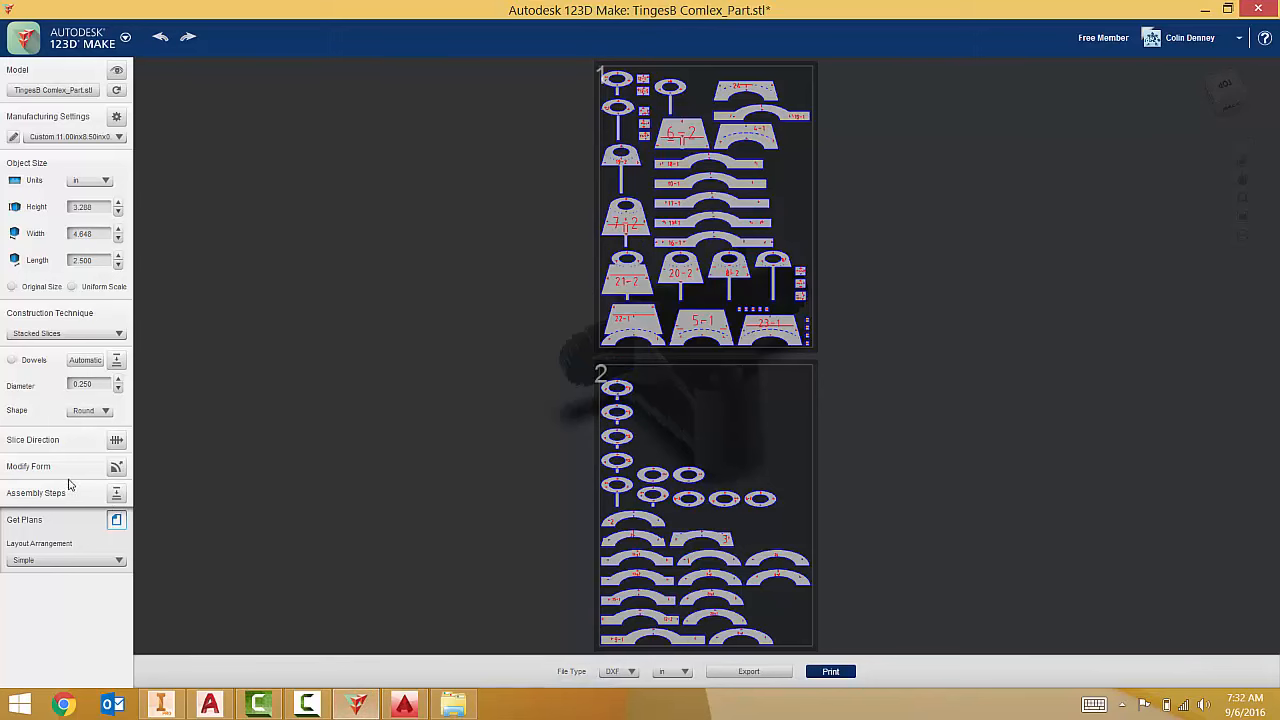
click(114, 500)
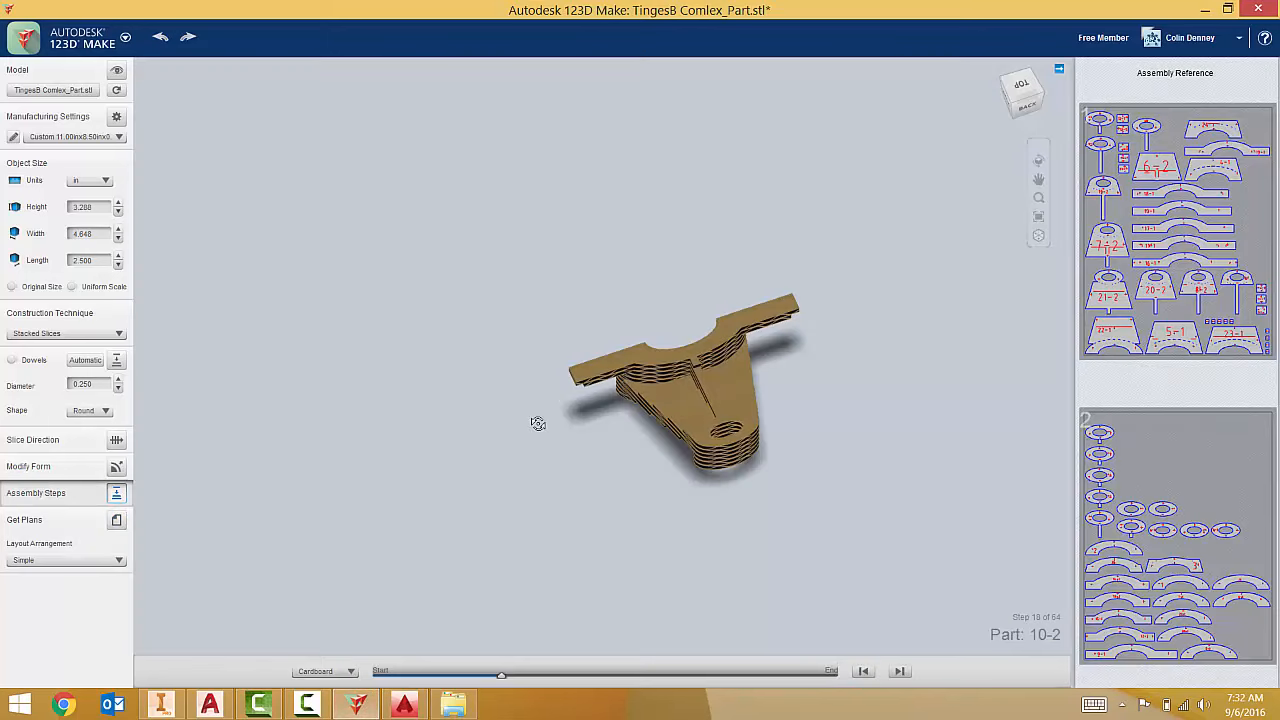
click(899, 671)
click(899, 671)
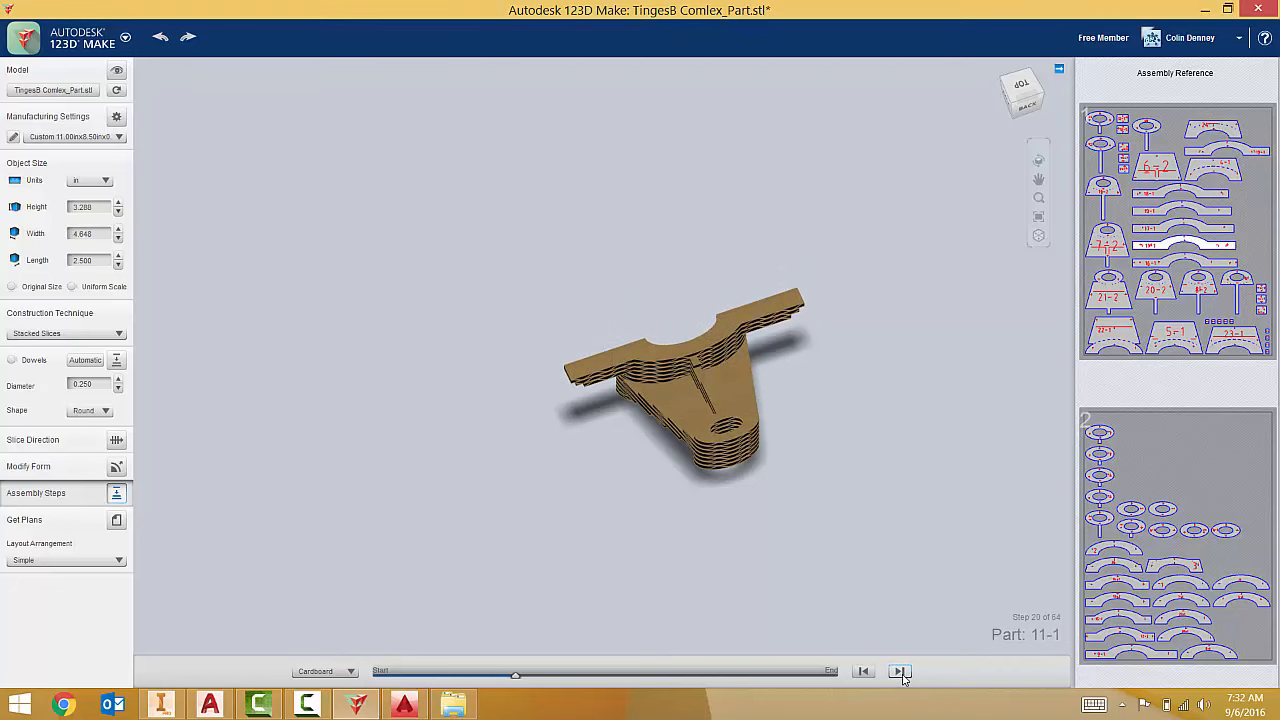
click(899, 671)
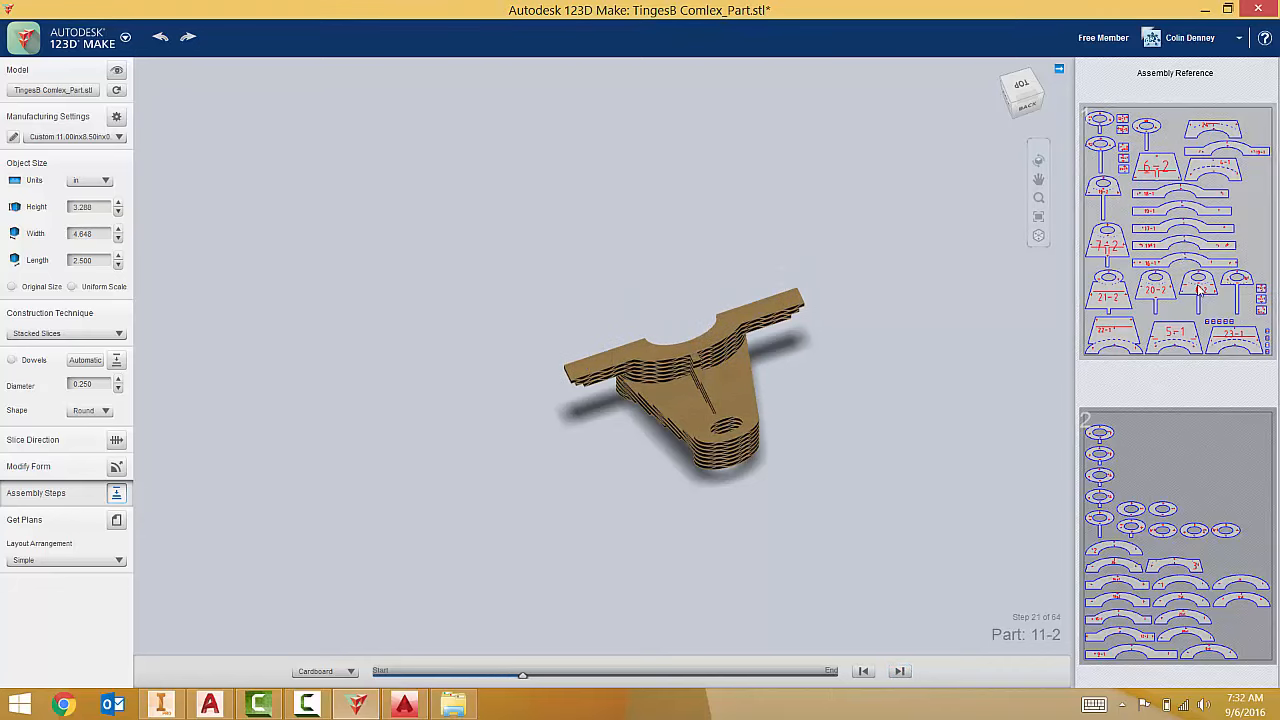
click(899, 671)
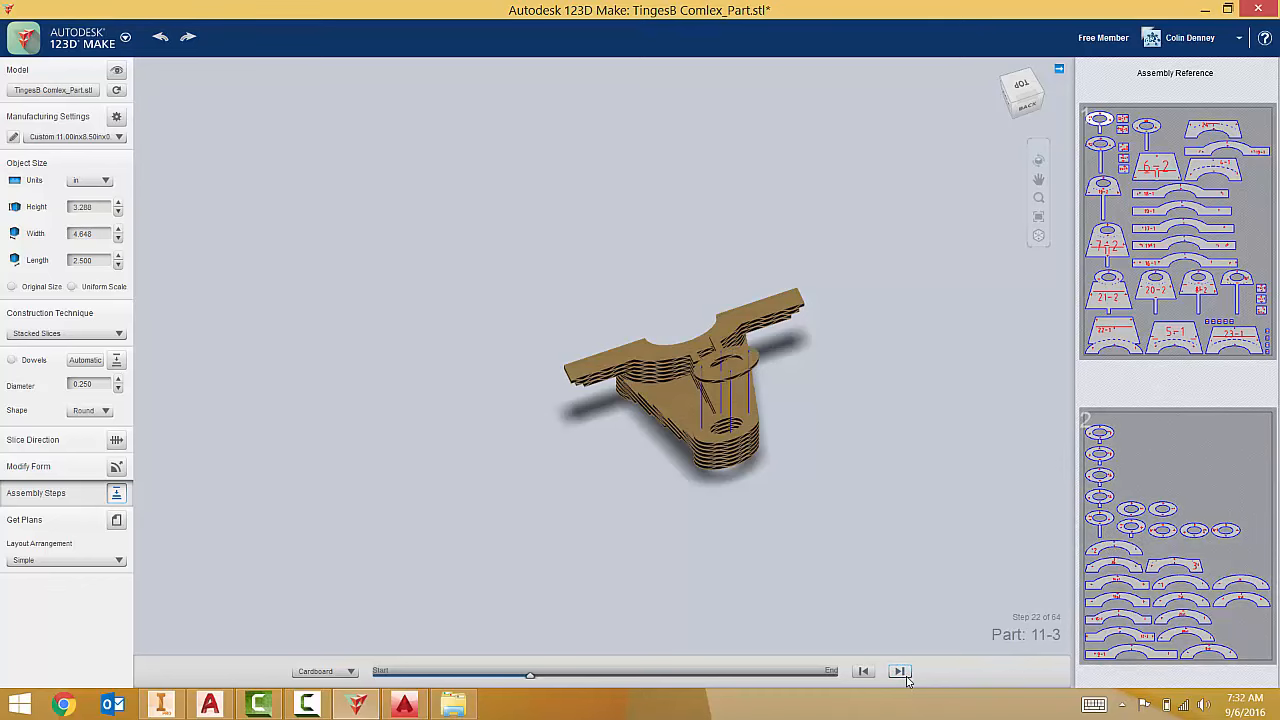